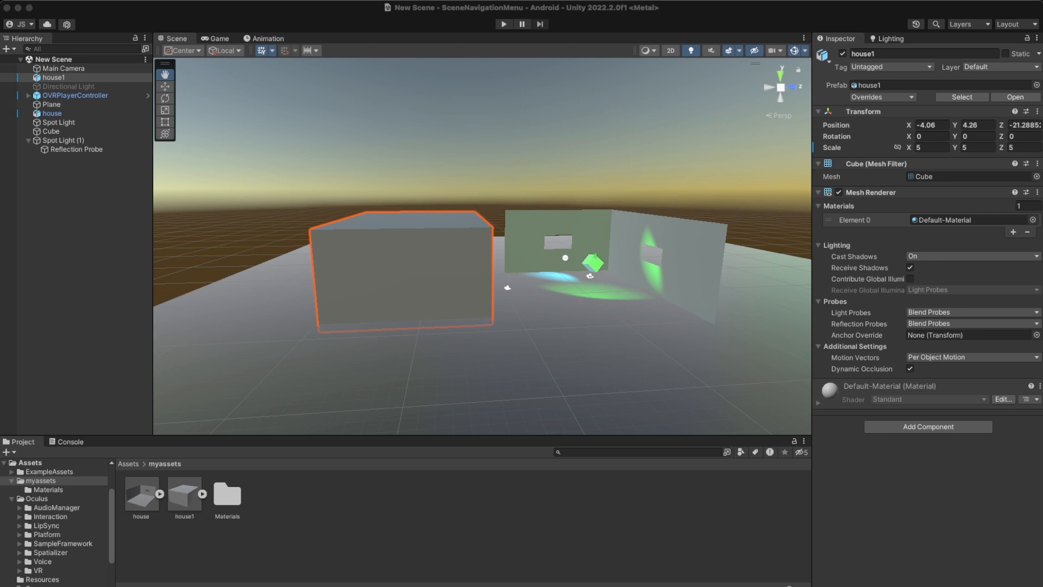
- Move the OVRPlayerController into the closed house1 box, to about X 3.68, Z -19.23
left_click(324, 585)
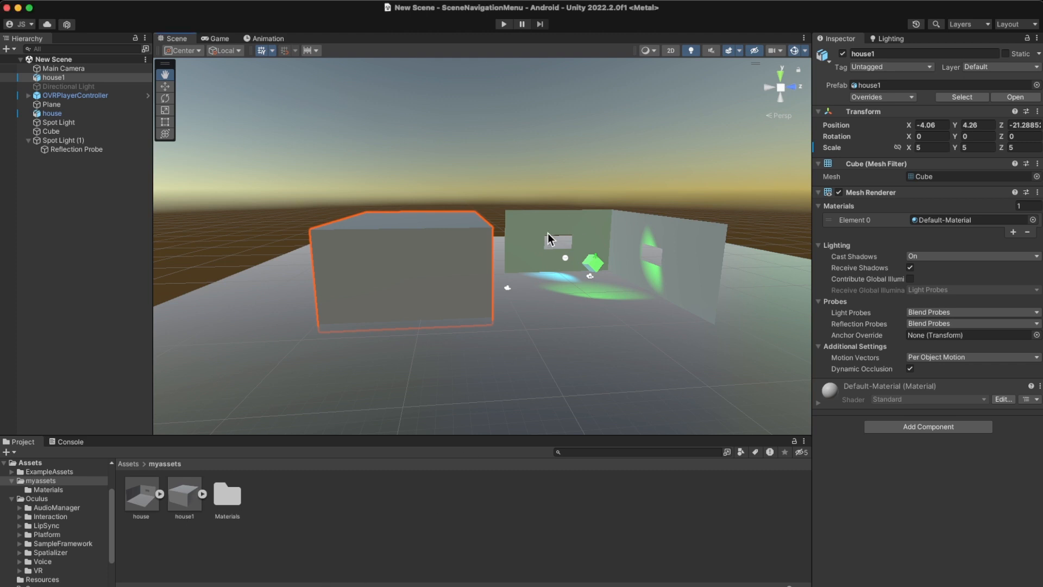
mouse_move(553, 235)
left_mouse_down("alt")
mouse_move(577, 233)
mouse_move(458, 233)
mouse_move(598, 235)
mouse_move(559, 238)
mouse_move(545, 288)
mouse_move(510, 263)
mouse_move(594, 260)
mouse_move(659, 239)
mouse_move(556, 243)
left_mouse_up("alt")
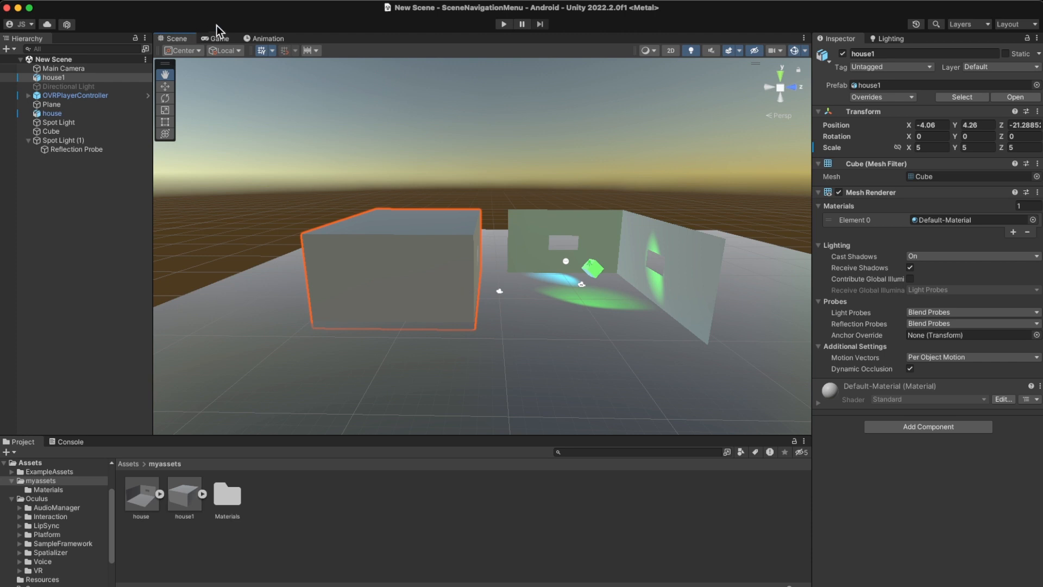
left_click(68, 96)
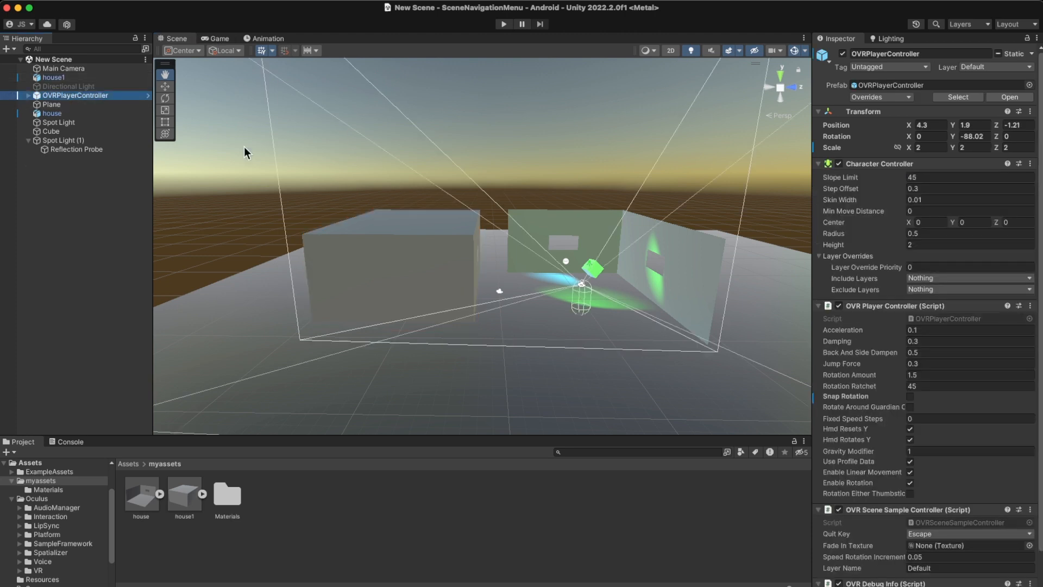
left_click(165, 87)
left_click_drag(623, 286, 463, 292)
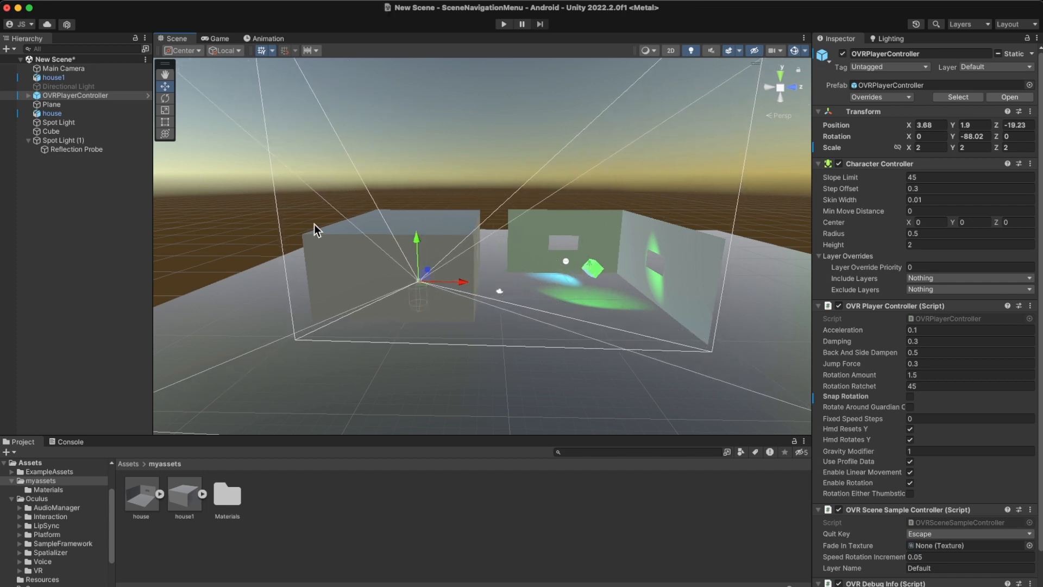
scroll(403, 276, "up", 5)
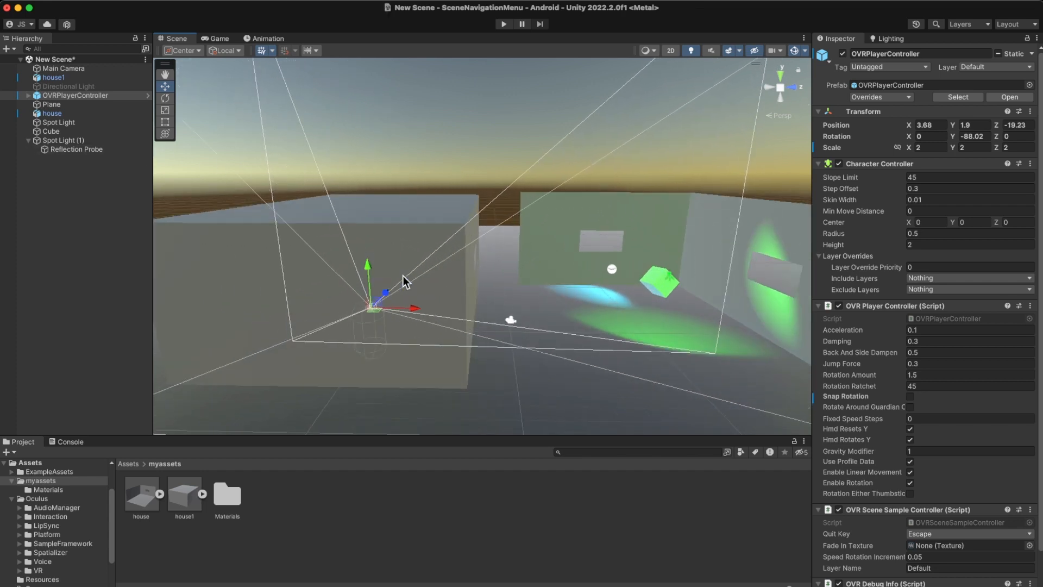
scroll(403, 276, "up", 2)
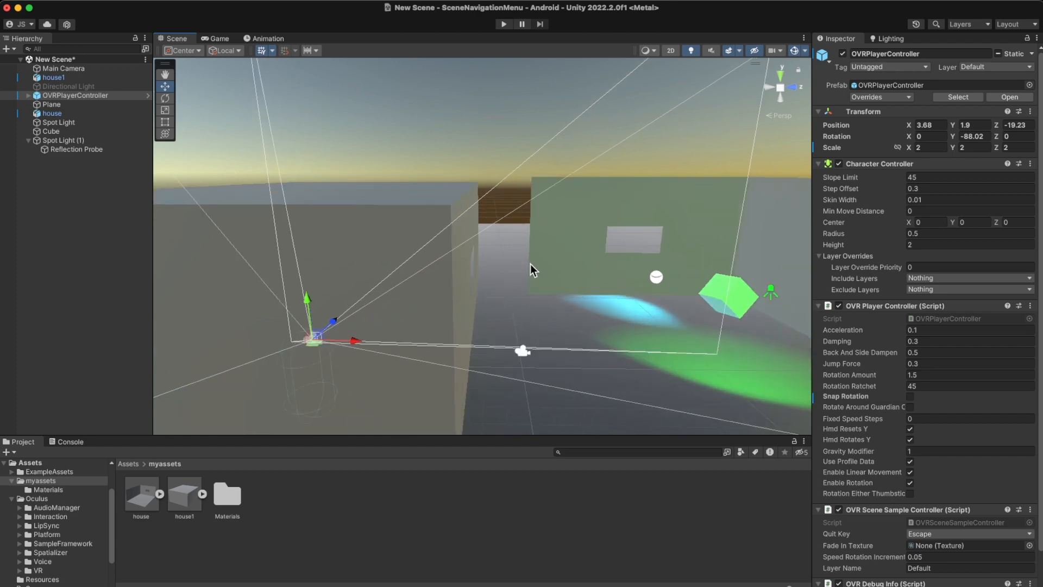
left_click_drag(530, 264, 492, 284, "alt")
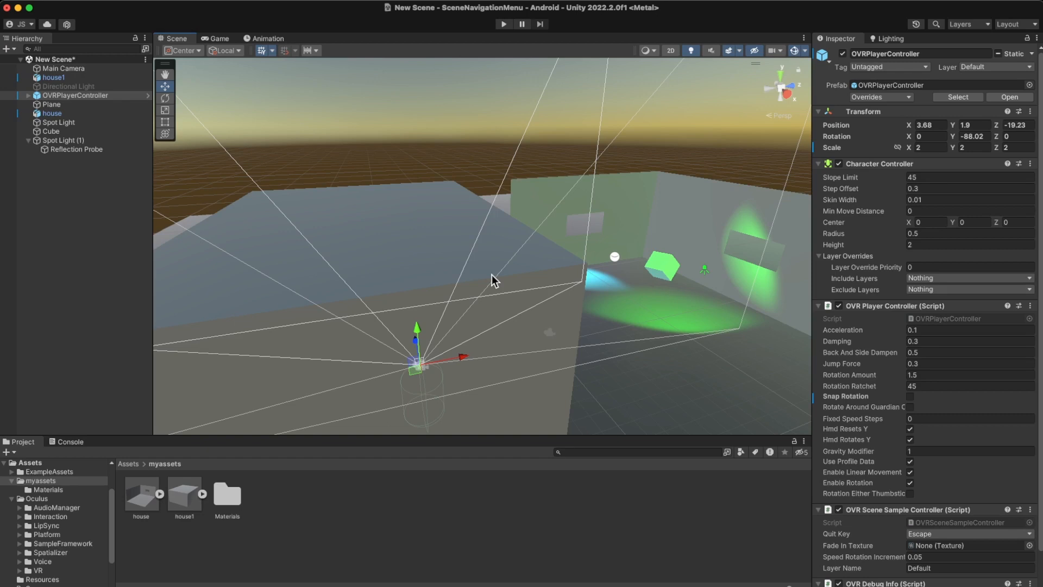
scroll(491, 275, "down", 3)
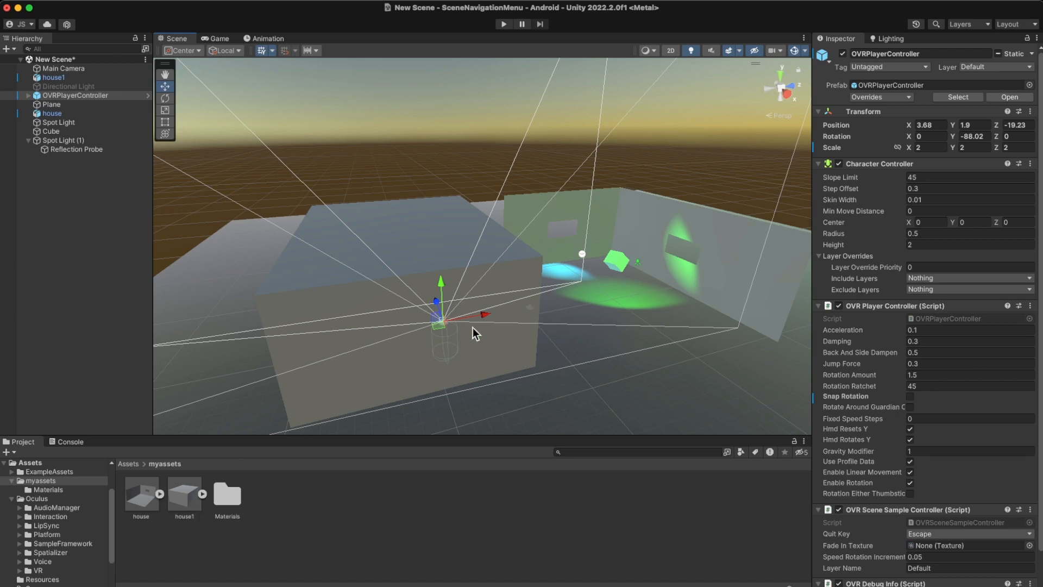
- Inspect the house1 object from outside and check what the player's camera shows in the game preview
left_click(185, 493)
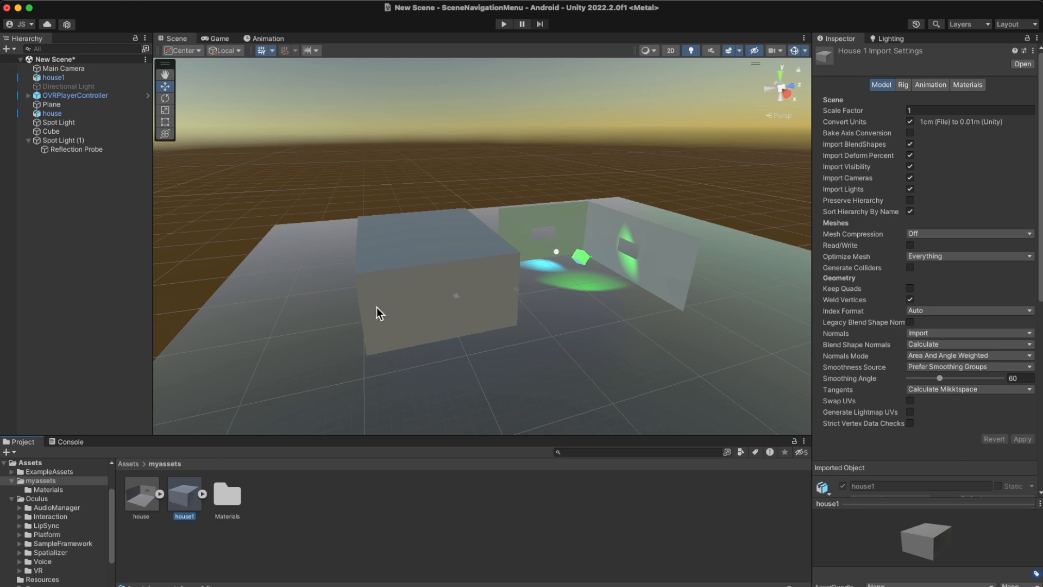
left_click(417, 271)
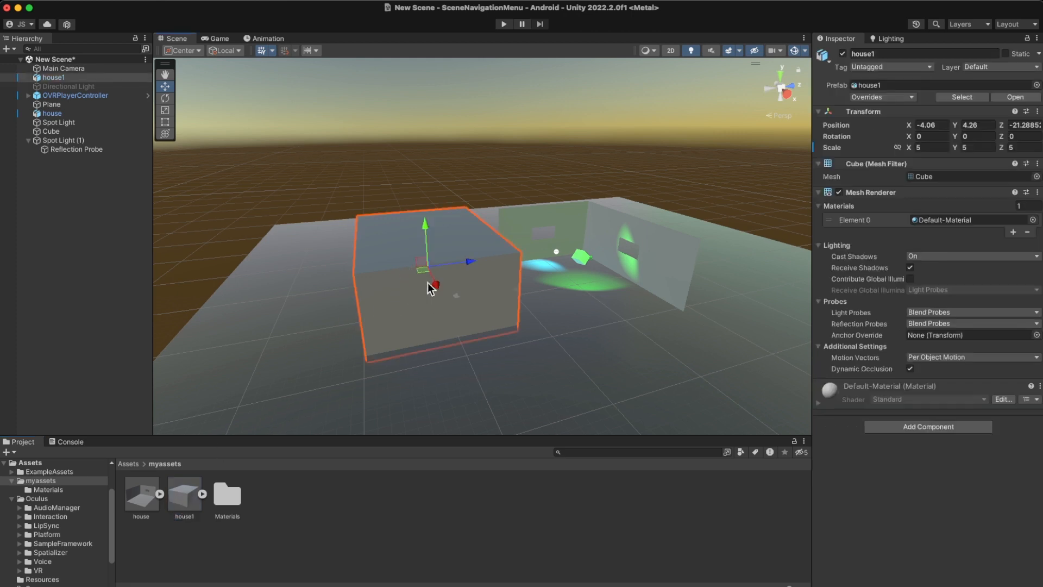
scroll(425, 285, "up", 4)
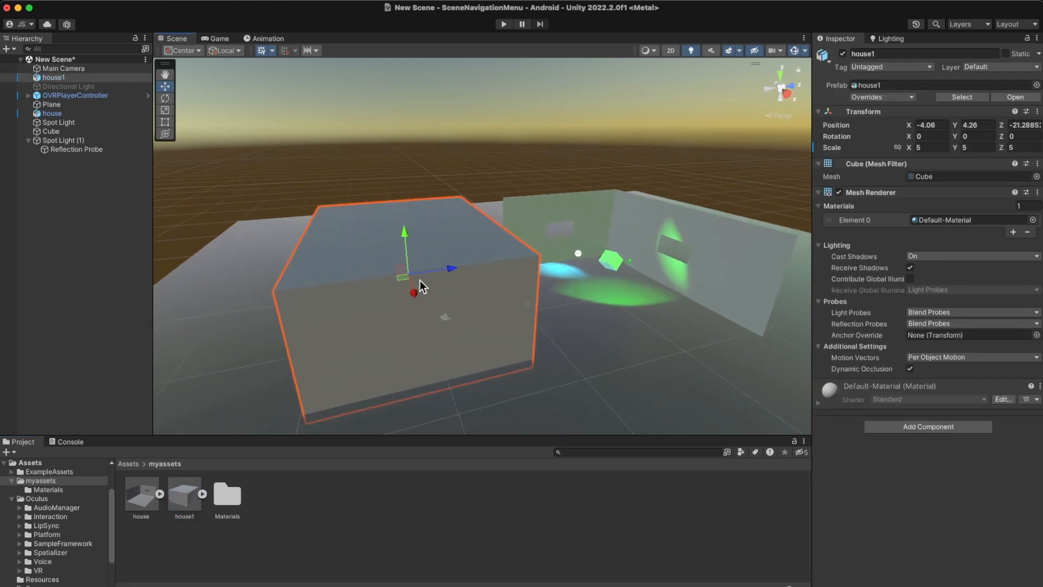
scroll(420, 281, "up", 2)
scroll(358, 303, "up", 3)
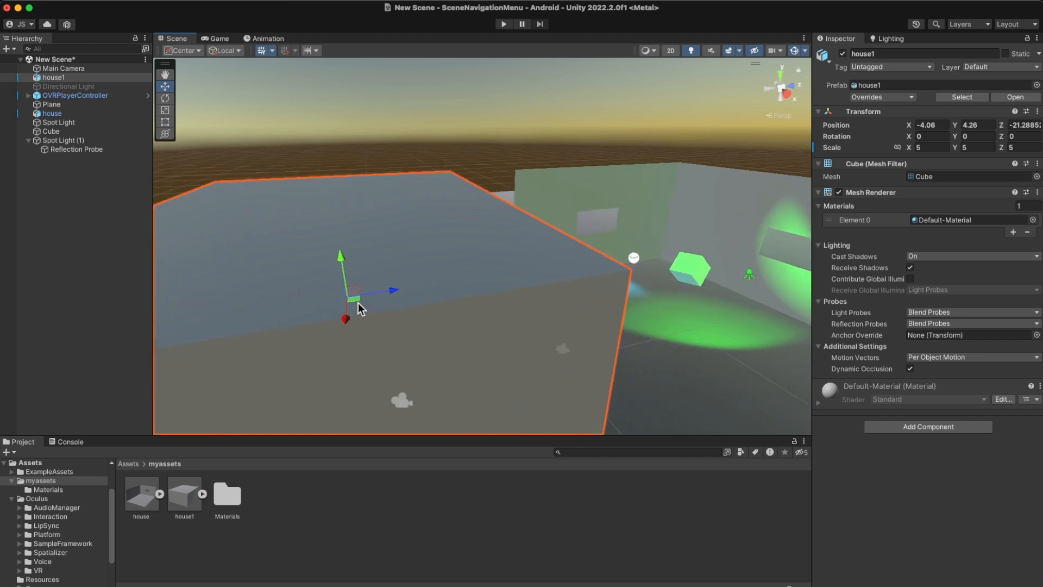
left_click(218, 39)
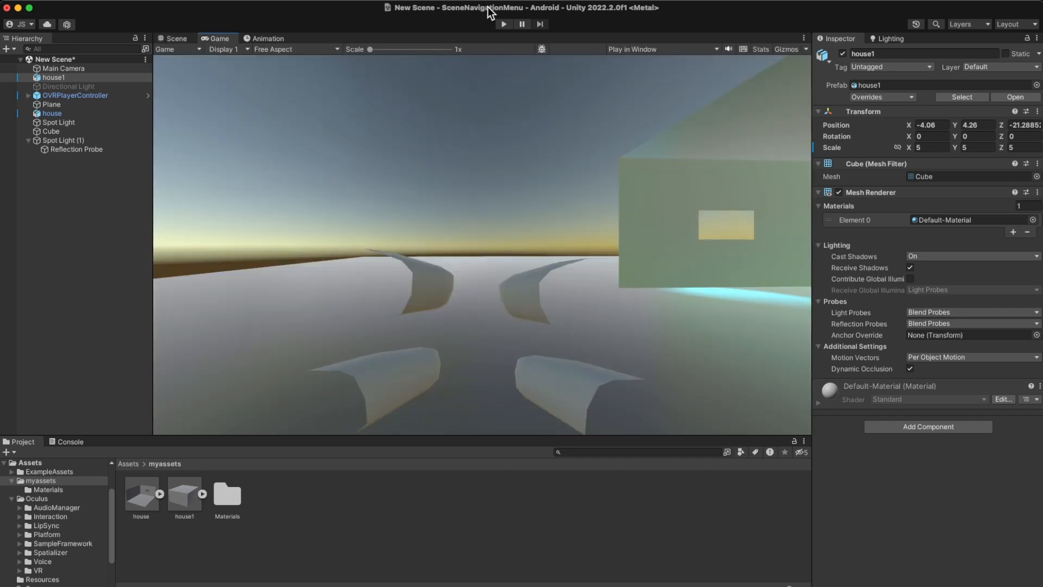
left_click(180, 39)
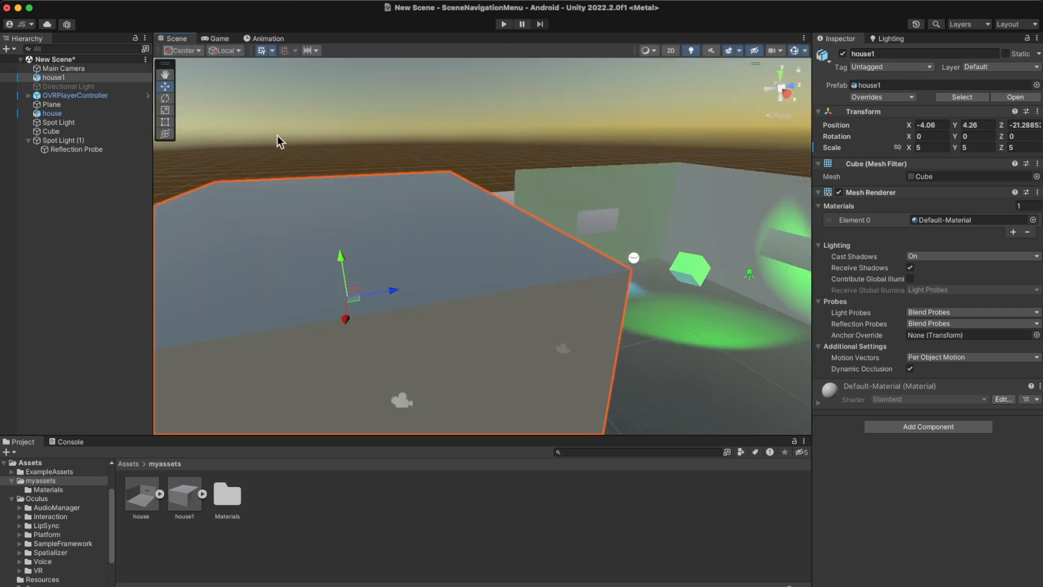
- Compare house1 with the neighbouring open-sided house from several angles and recheck the game preview
scroll(450, 324, "down", 5)
left_click_drag(352, 295, 297, 282, "alt")
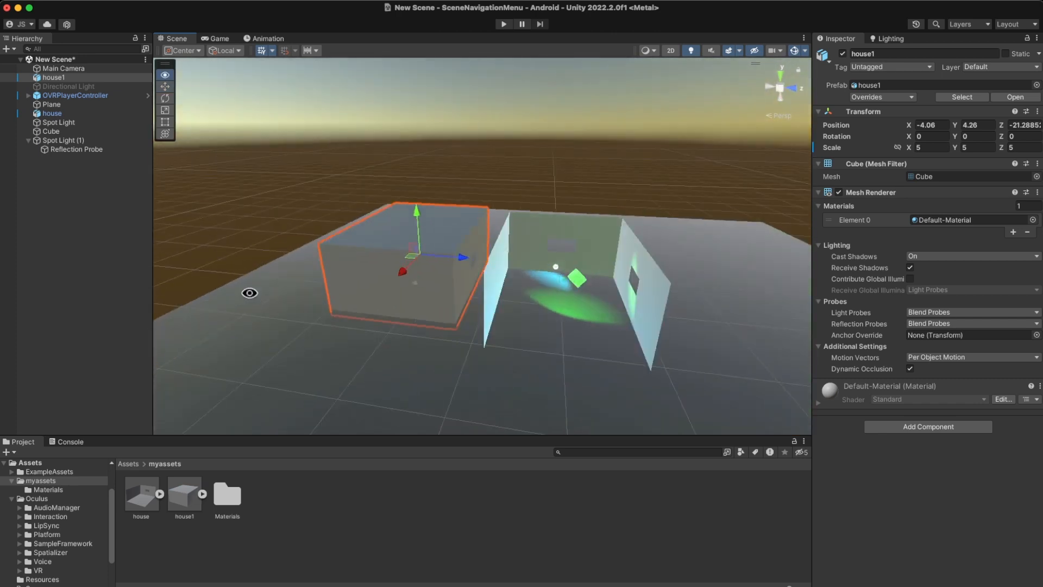
scroll(417, 272, "up", 5)
left_click_drag(389, 288, 495, 277, "alt")
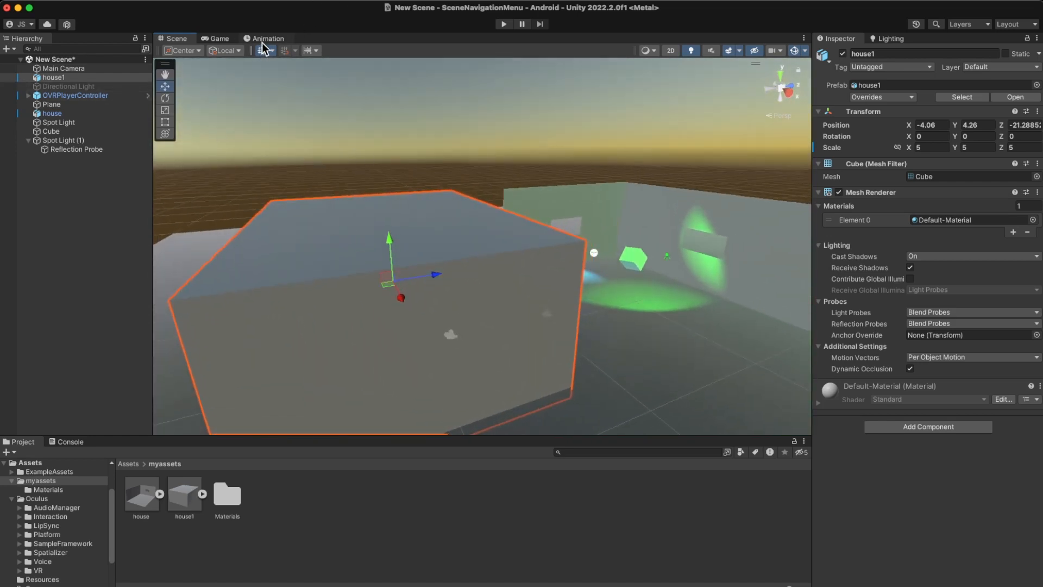
left_click(216, 39)
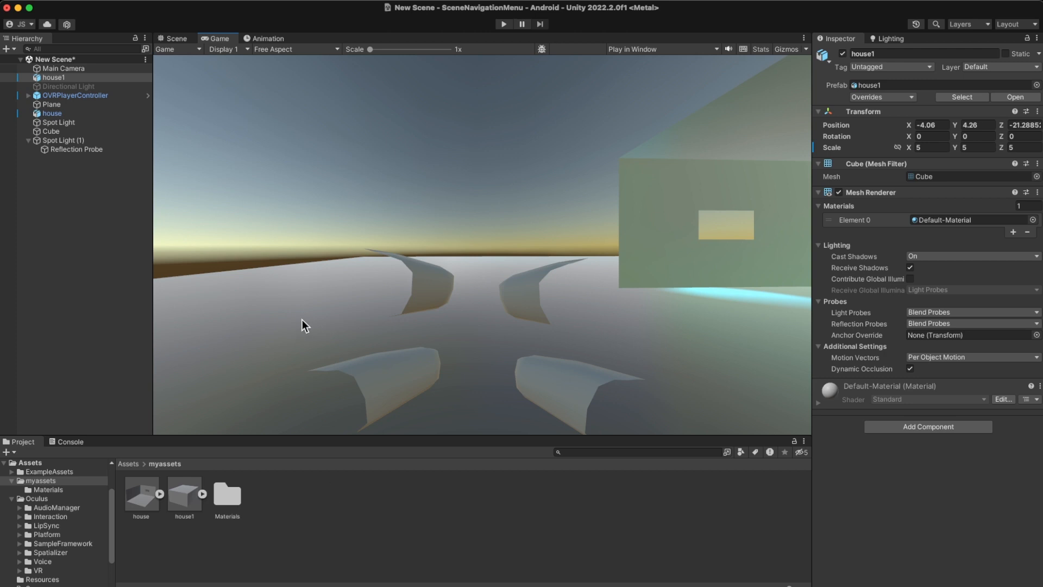
left_click(179, 38)
- Move the OVRPlayerController into the open-sided house, to about X 4.27, Z -2.26, and preview the player's view
scroll(563, 326, "down", 5)
left_click_drag(645, 277, 552, 268, "alt")
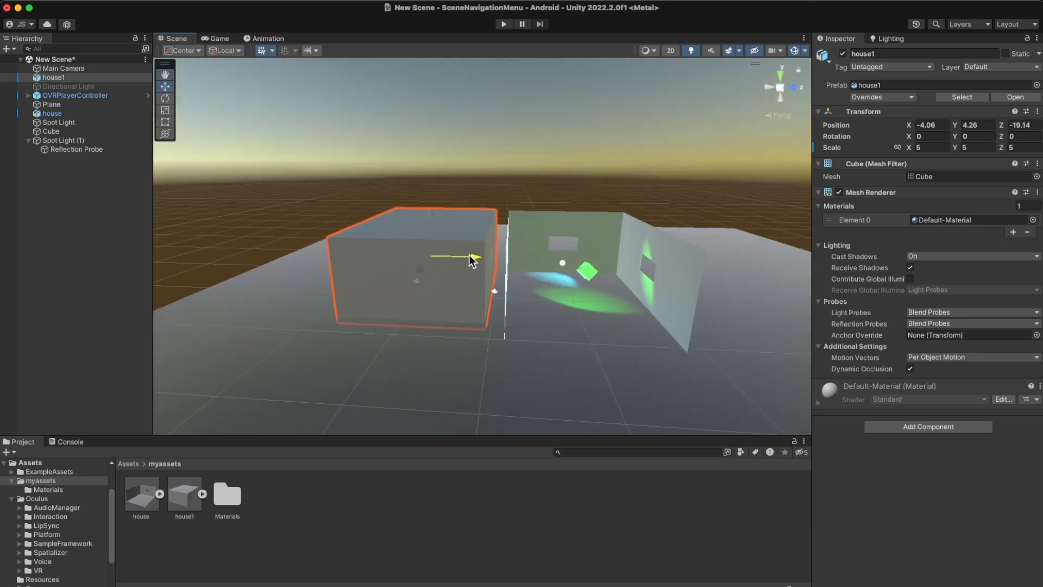
left_click(73, 95)
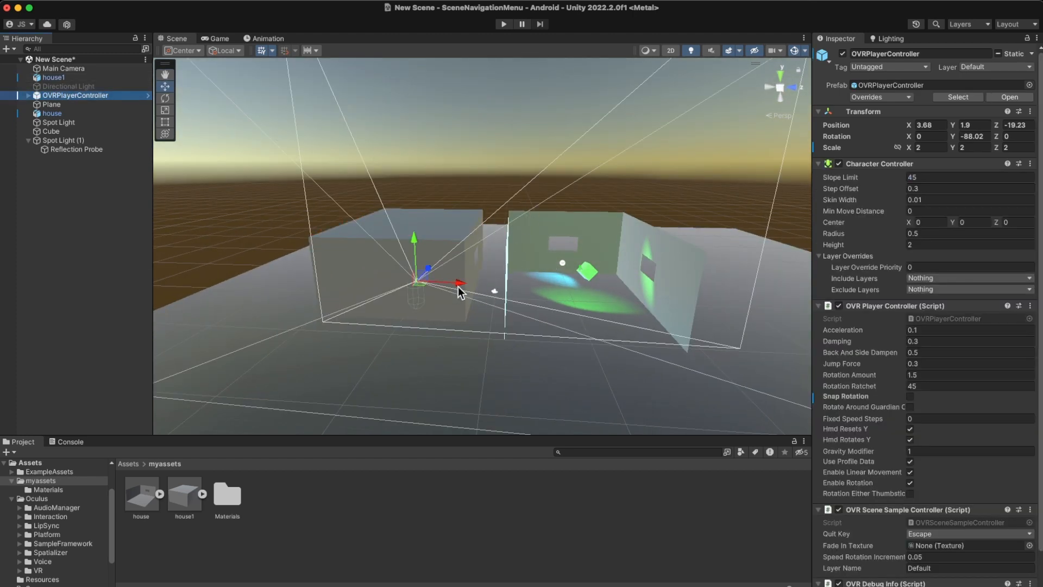
left_click_drag(458, 283, 612, 295)
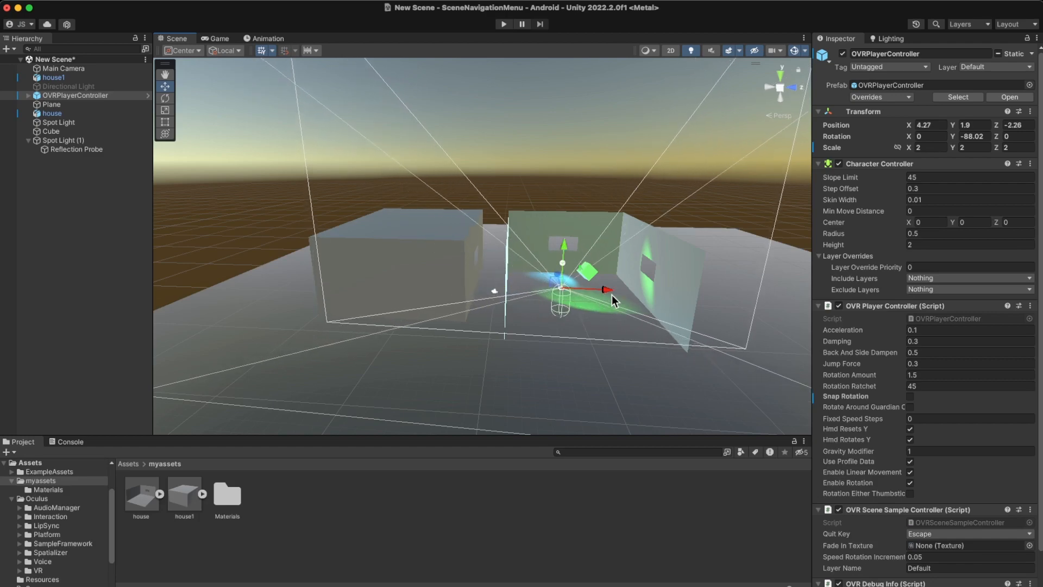
scroll(621, 291, "up", 2)
left_click_drag(695, 269, 654, 251, "alt")
scroll(539, 291, "up", 5)
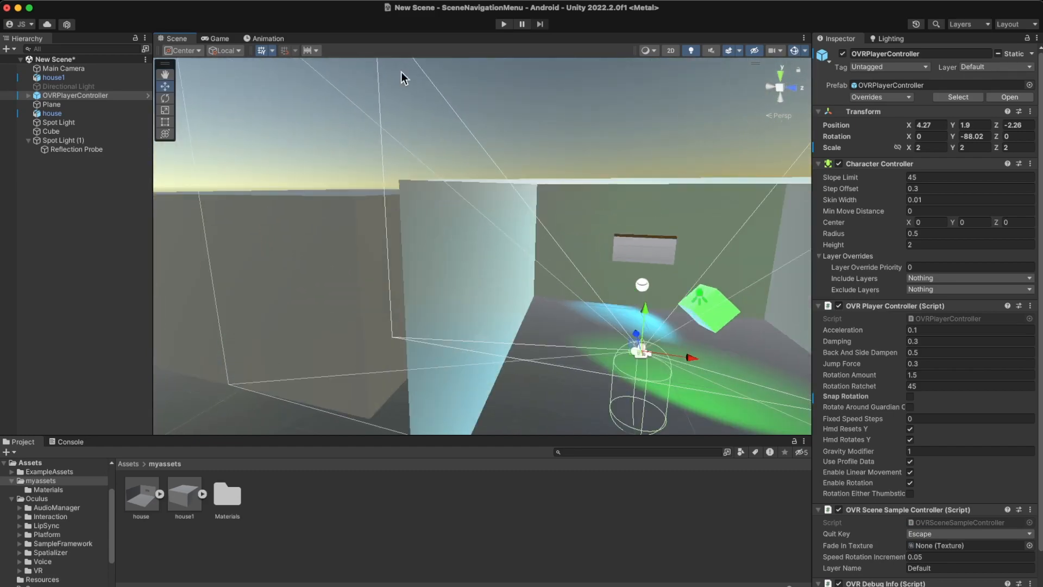
left_click(217, 39)
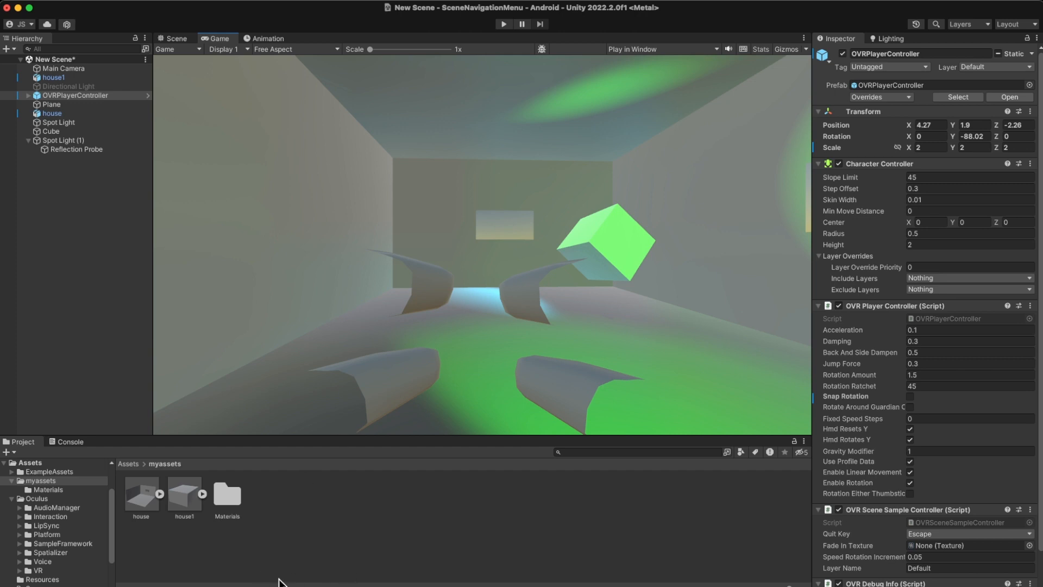
- Switch to Cinema 4D and examine the interior walls, floor and window opening of the house.c4d model
left_click(528, 580)
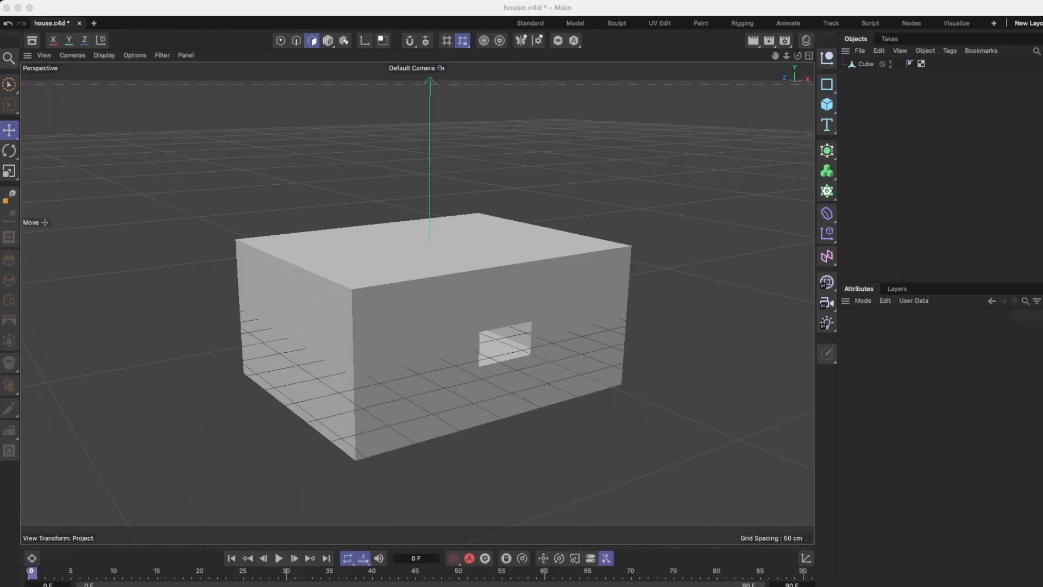
left_click(366, 553)
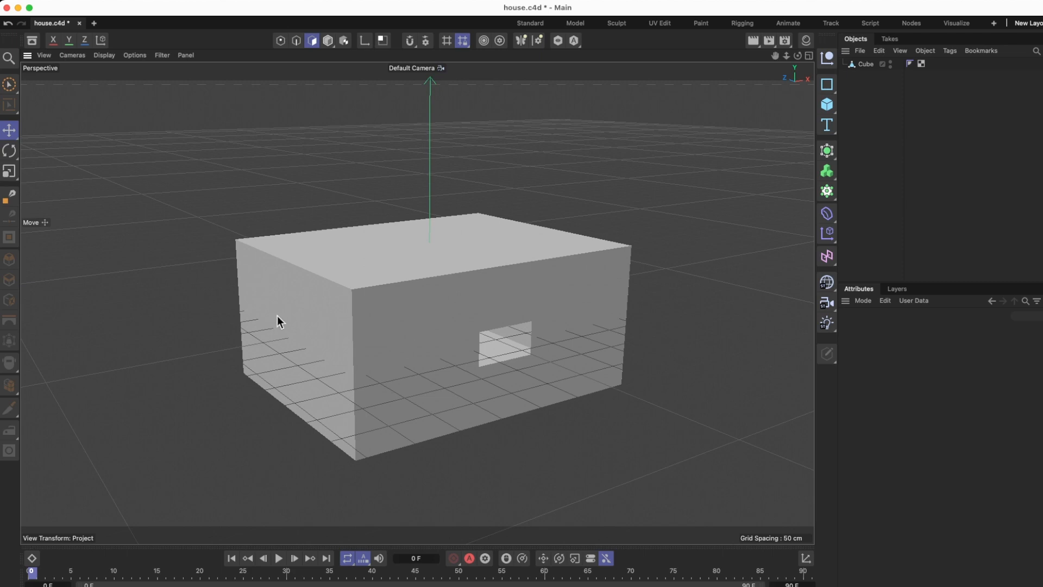
left_click_drag(277, 316, 249, 326, "alt")
scroll(489, 405, "up", 6)
scroll(410, 313, "up", 8)
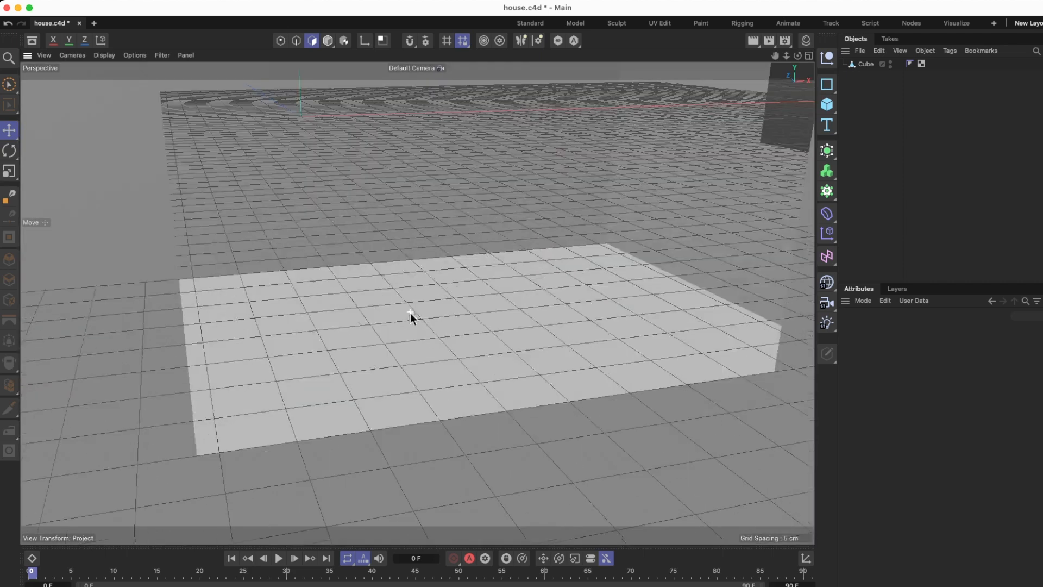
scroll(407, 296, "up", 5)
left_click_drag(484, 283, 459, 228, "alt")
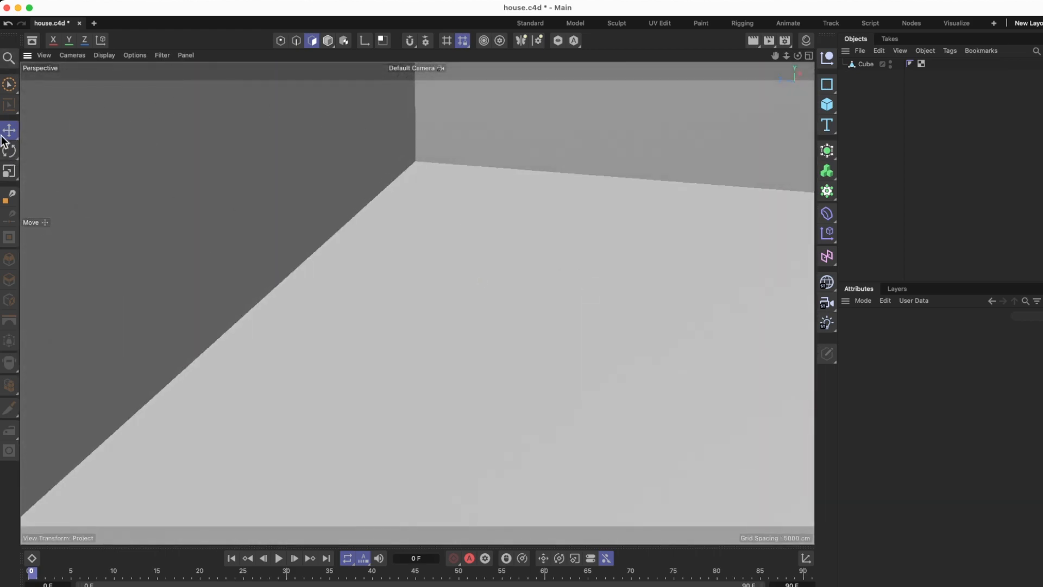
left_click_drag(774, 57, 559, 128)
mouse_move(778, 108)
left_mouse_down("alt")
mouse_move(810, 71)
mouse_move(789, 112)
mouse_move(776, 98)
left_mouse_up("alt")
scroll(777, 95, "down", 1)
left_click_drag(776, 57, 695, 254)
left_click_drag(425, 130, 443, 142, "alt")
scroll(494, 165, "down", 10)
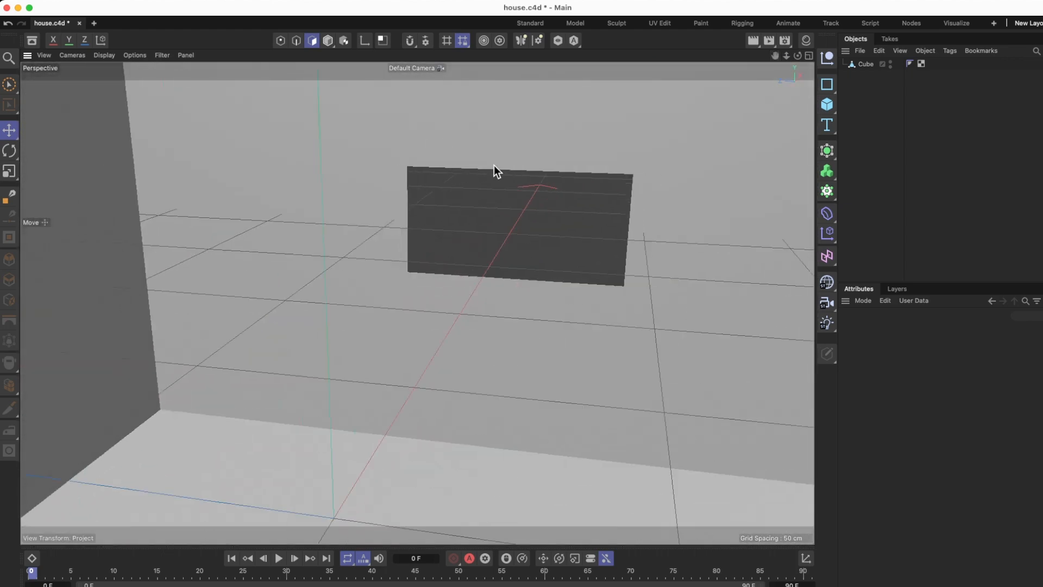
- Examine the outside of the house model from a corner showing the side wall with the window opening
scroll(510, 147, "down", 5)
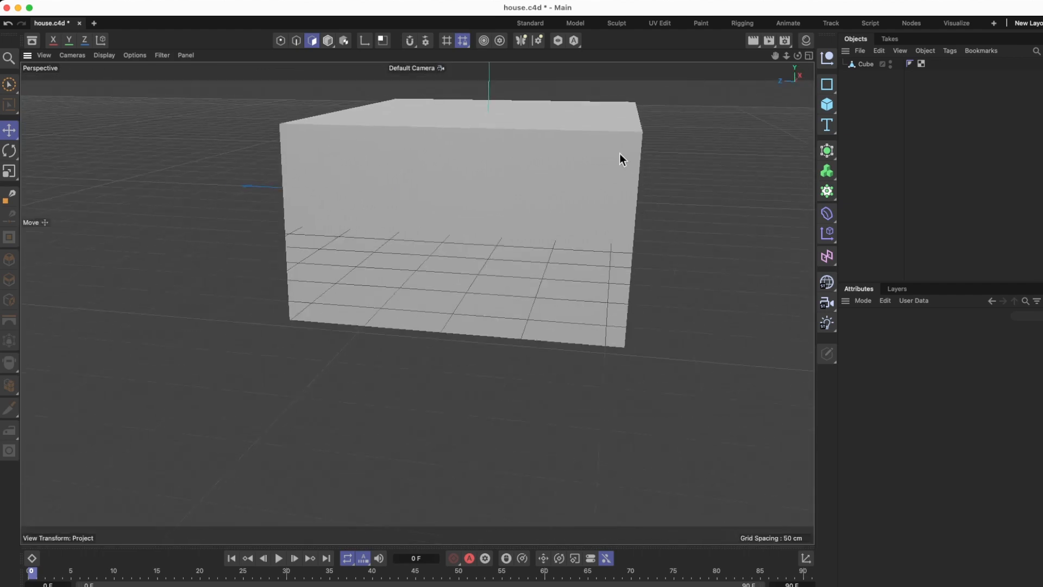
left_click_drag(634, 155, 718, 76, "alt")
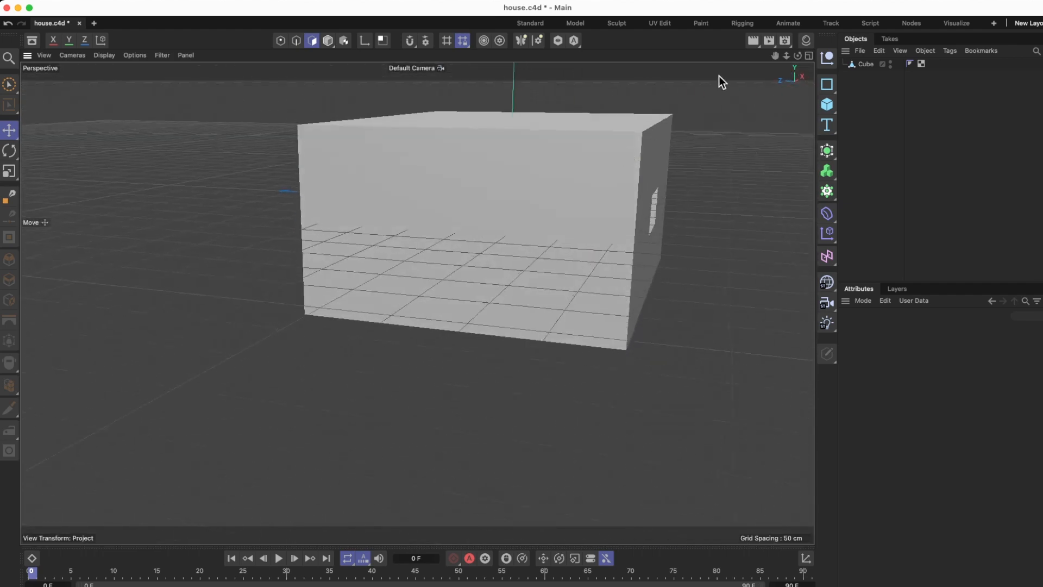
left_click_drag(776, 59, 688, 142)
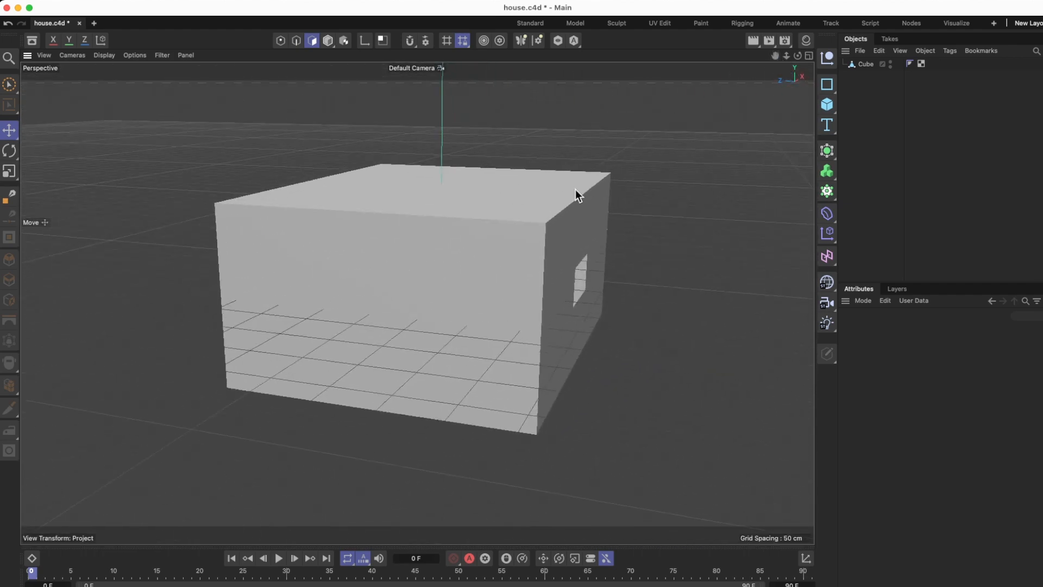
mouse_move(603, 191)
left_mouse_down("alt")
mouse_move(560, 197)
mouse_move(546, 212)
mouse_move(580, 218)
mouse_move(621, 203)
mouse_move(592, 201)
left_mouse_up("alt")
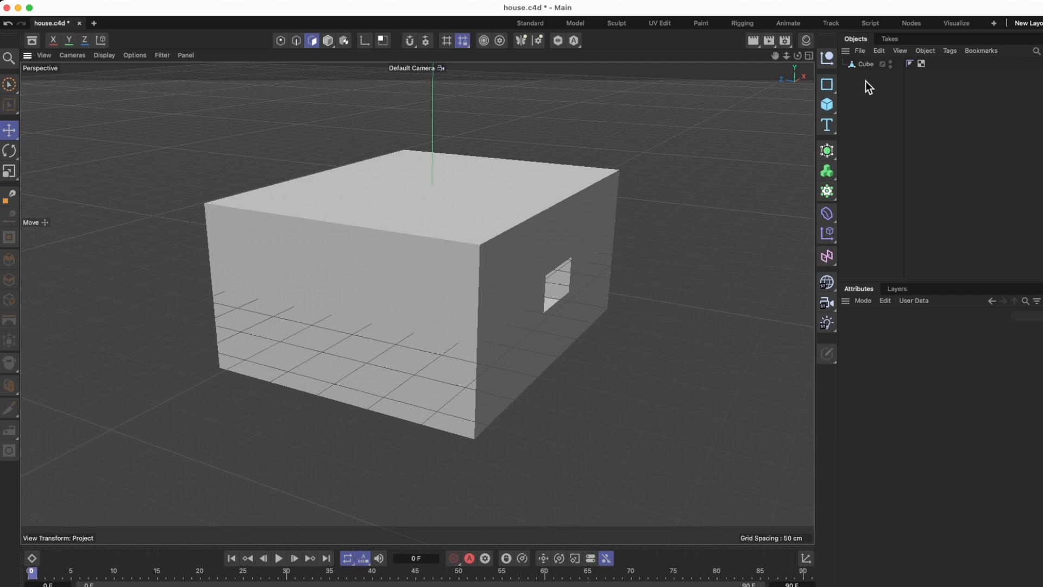
- Add a Display render tag to the Cube object
left_click(866, 64)
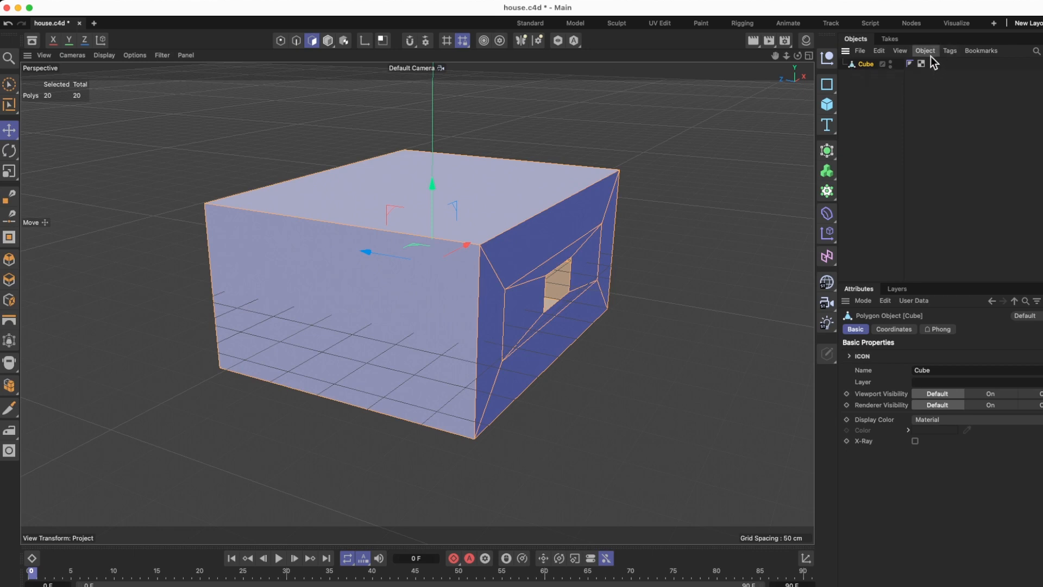
left_click(951, 53)
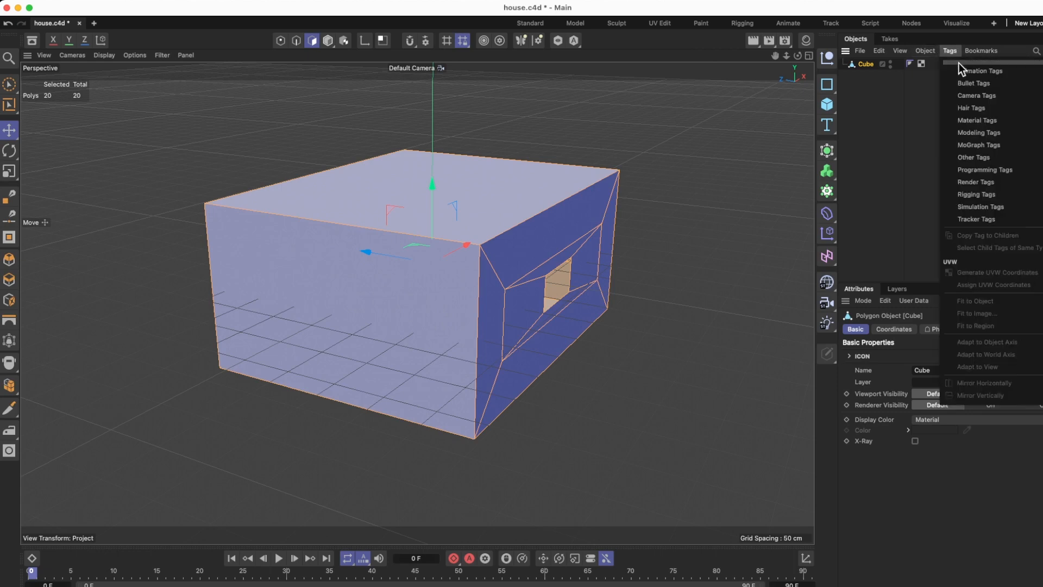
mouse_move(969, 184)
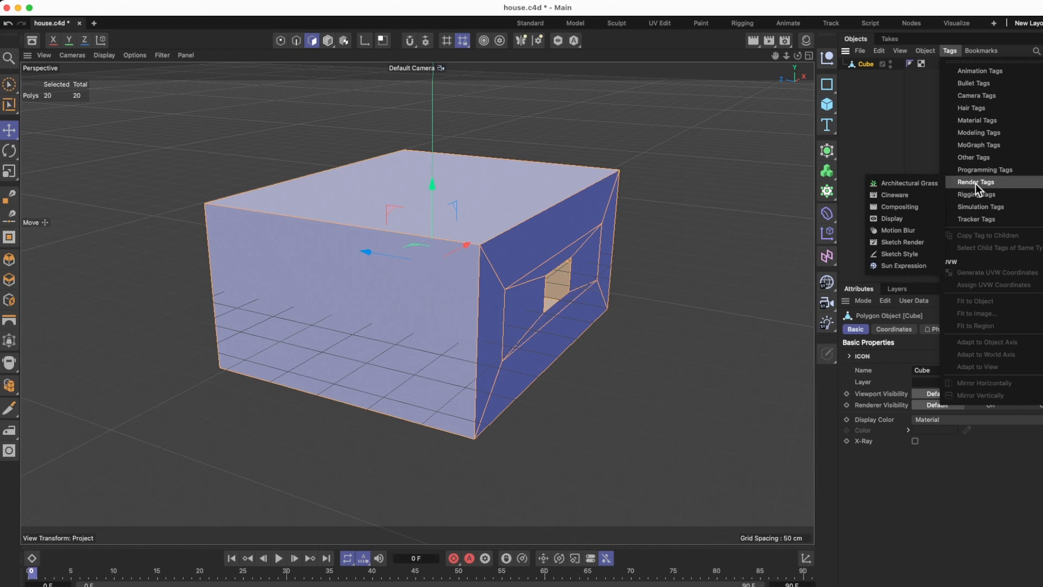
left_click(885, 219)
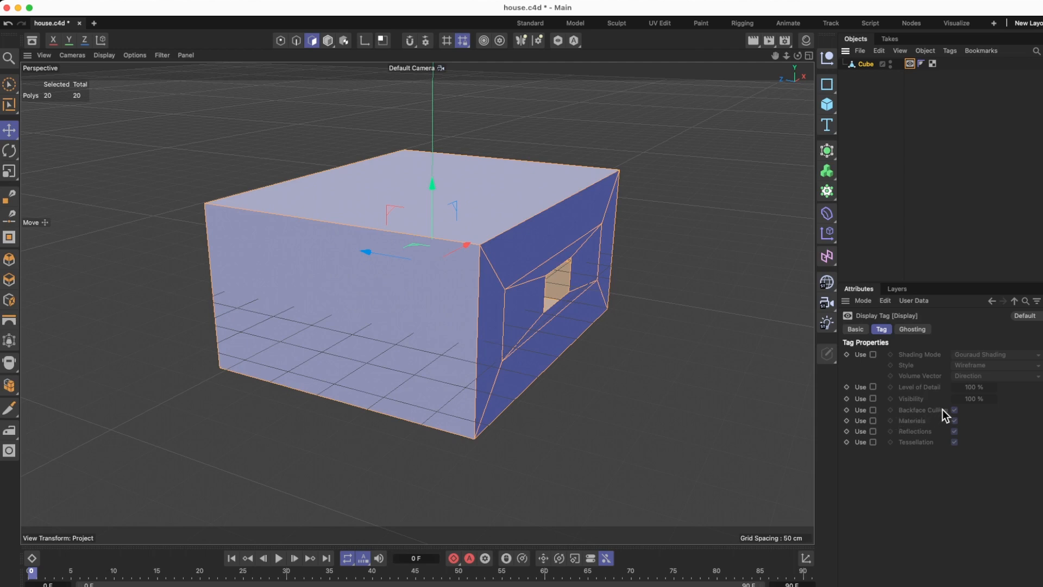
- Compare the house with backface culling off and on, leave Backface Culling enabled in the Display tag, and save the project
left_click(873, 410)
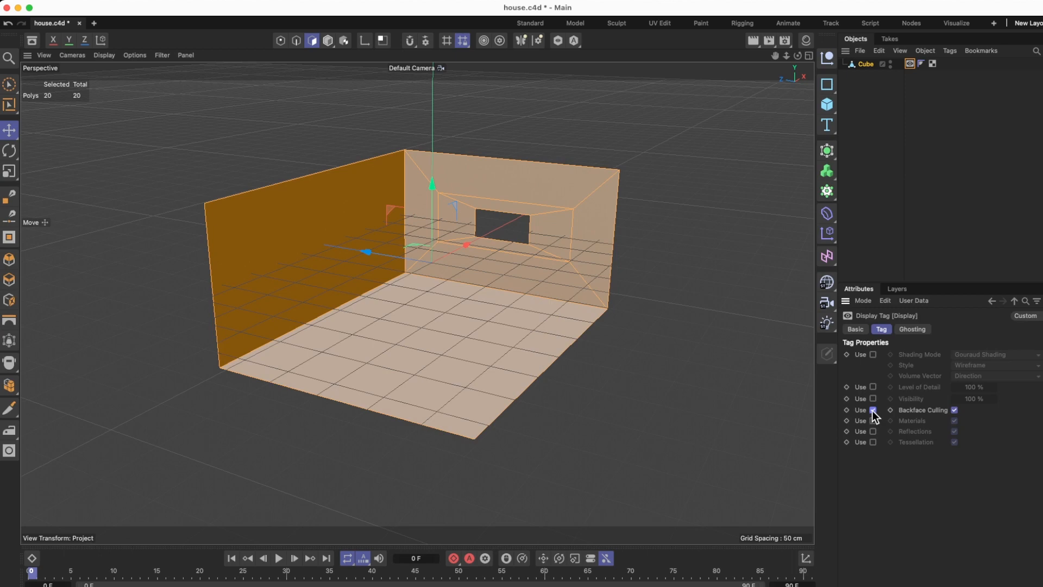
left_click(872, 410)
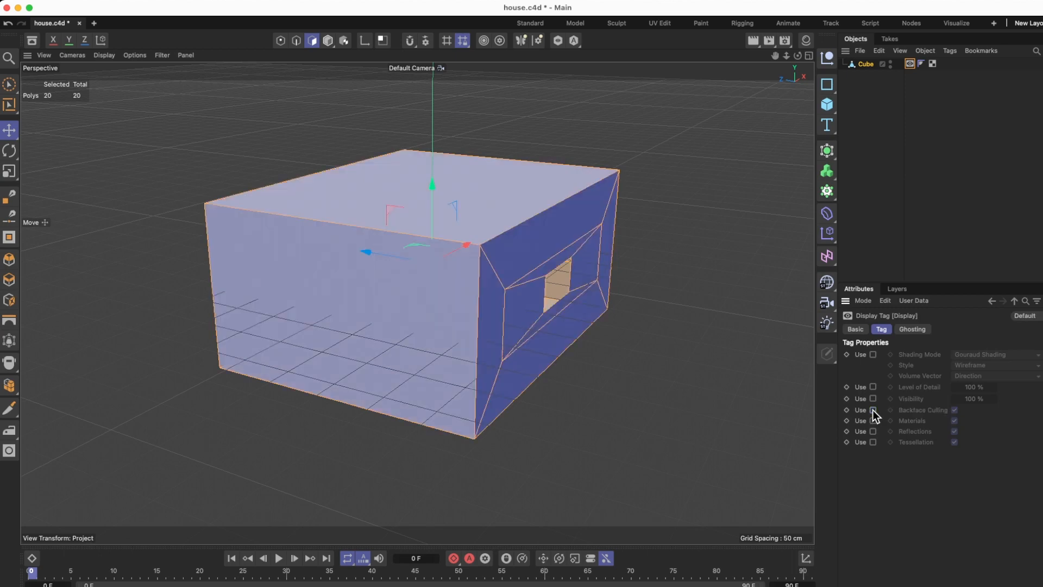
left_click(872, 409)
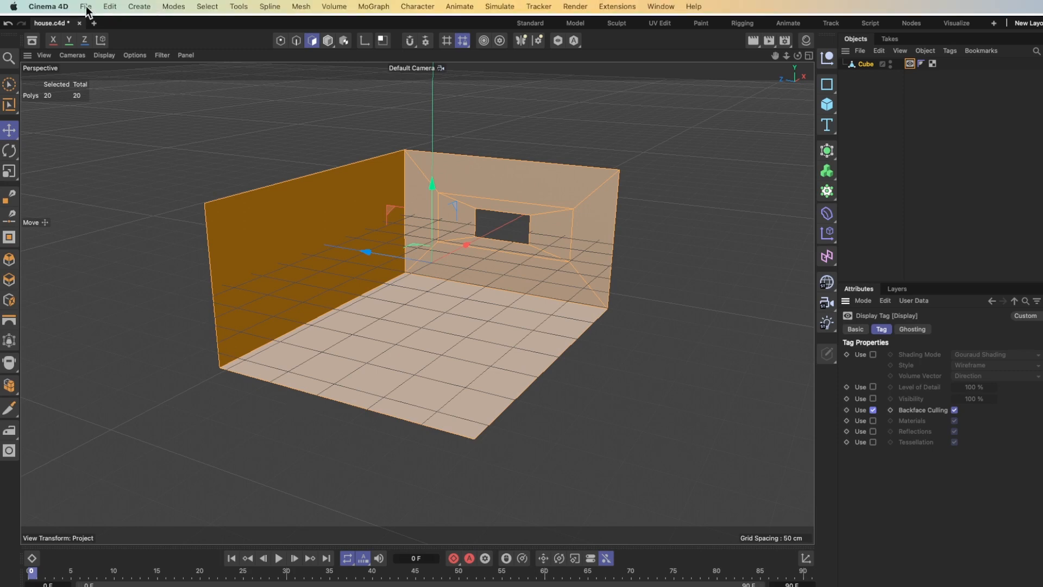
key("super+s")
- Review the Geometry options in the FBX export settings and close them without exporting
left_click(84, 6)
mouse_move(138, 284)
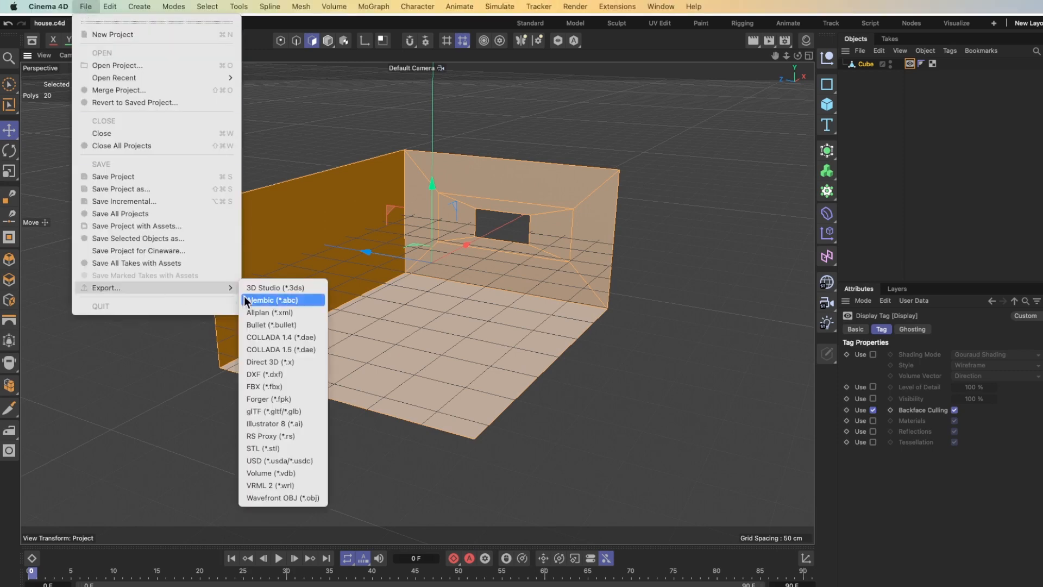
left_click(270, 387)
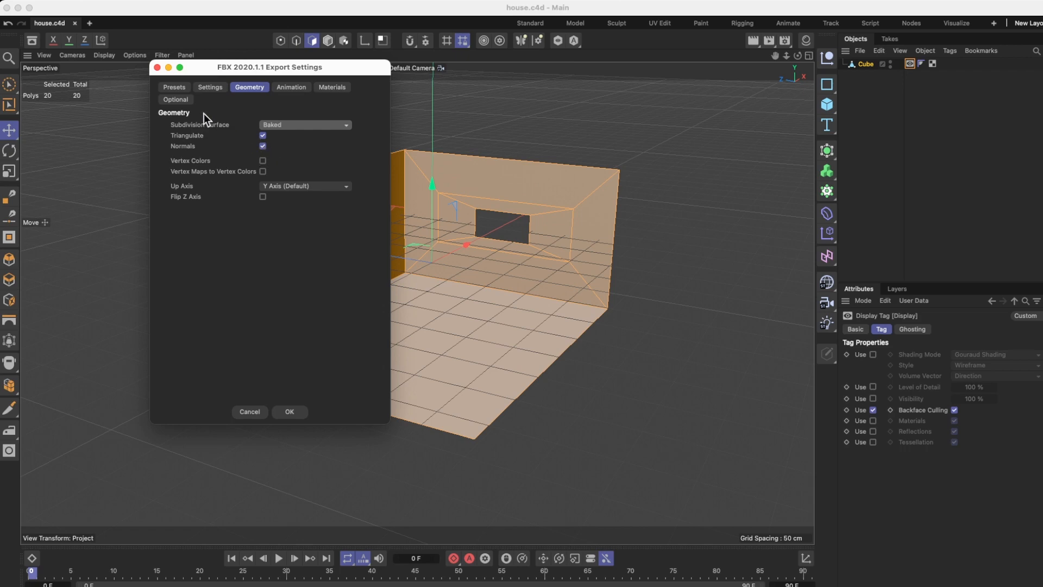
left_click(156, 67)
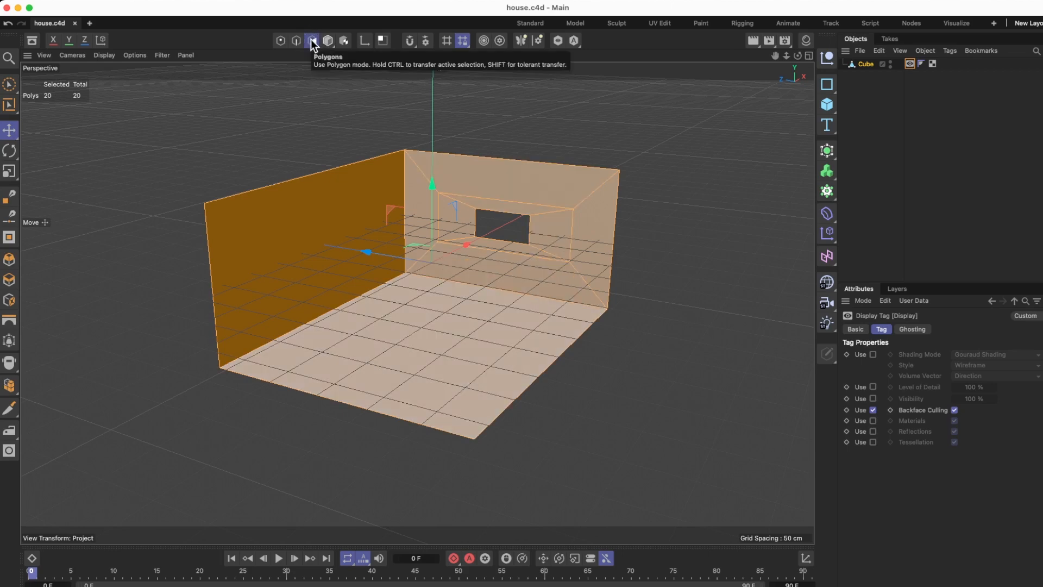
- Select only the house's solid side wall polygon and compare its display with Backface Culling off and on
left_click(316, 109)
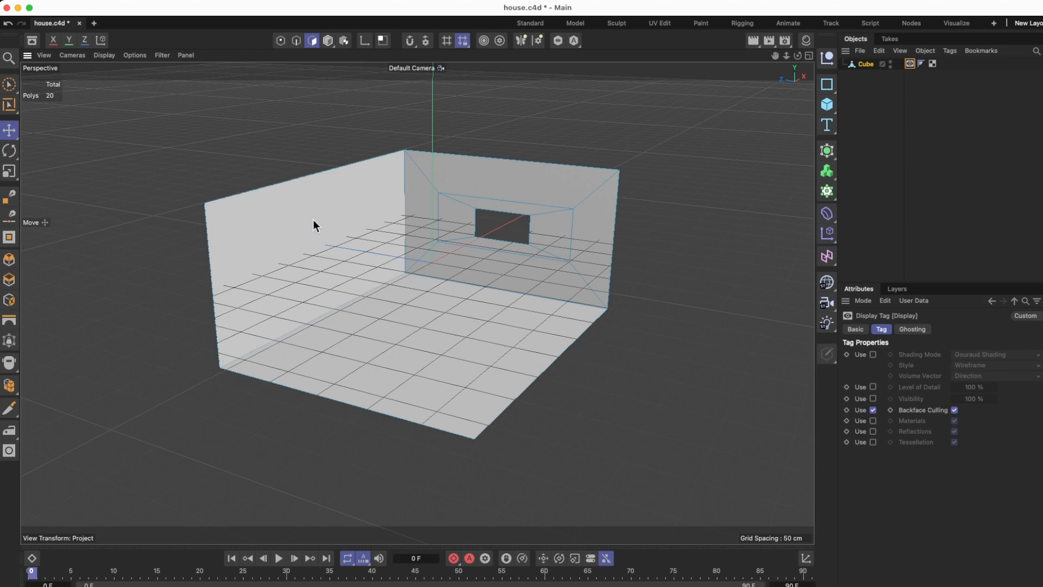
left_click(343, 211)
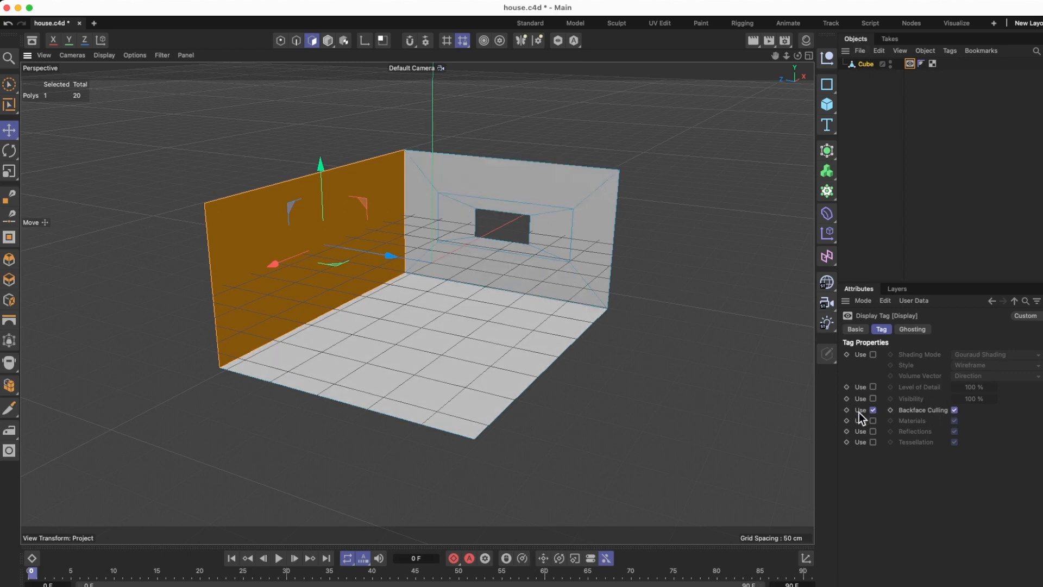
left_click(873, 410)
left_click(872, 410)
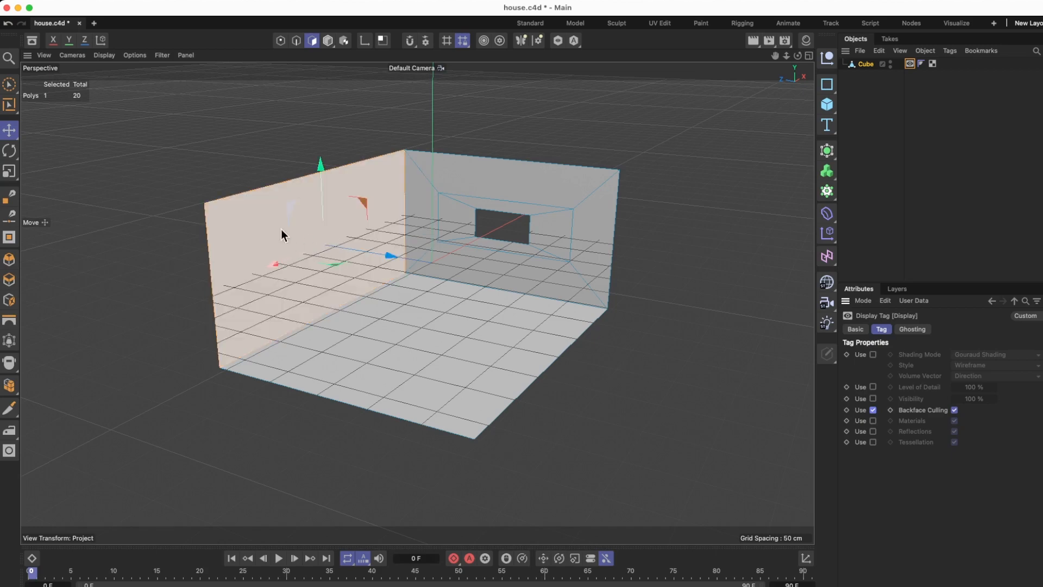
- Cut the solid side wall polygon out of the Cube and paste it back as a separate object
key("Delete")
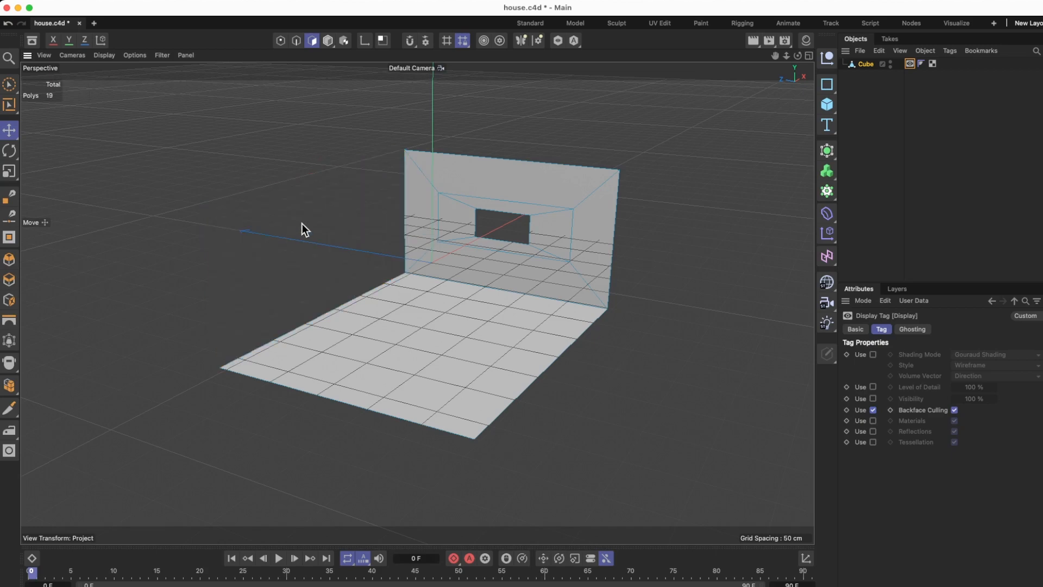
key("super+z")
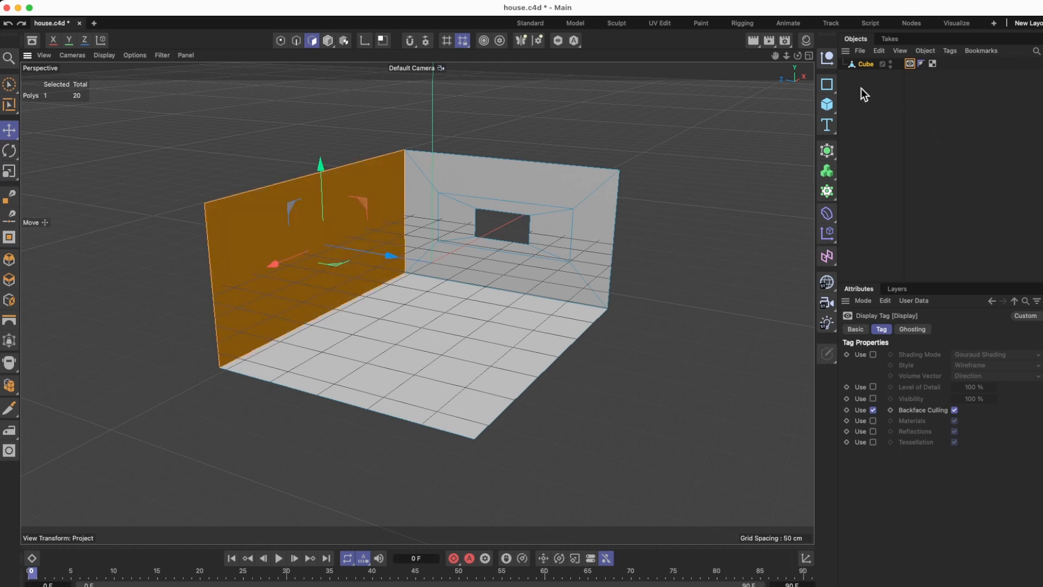
left_click(323, 223)
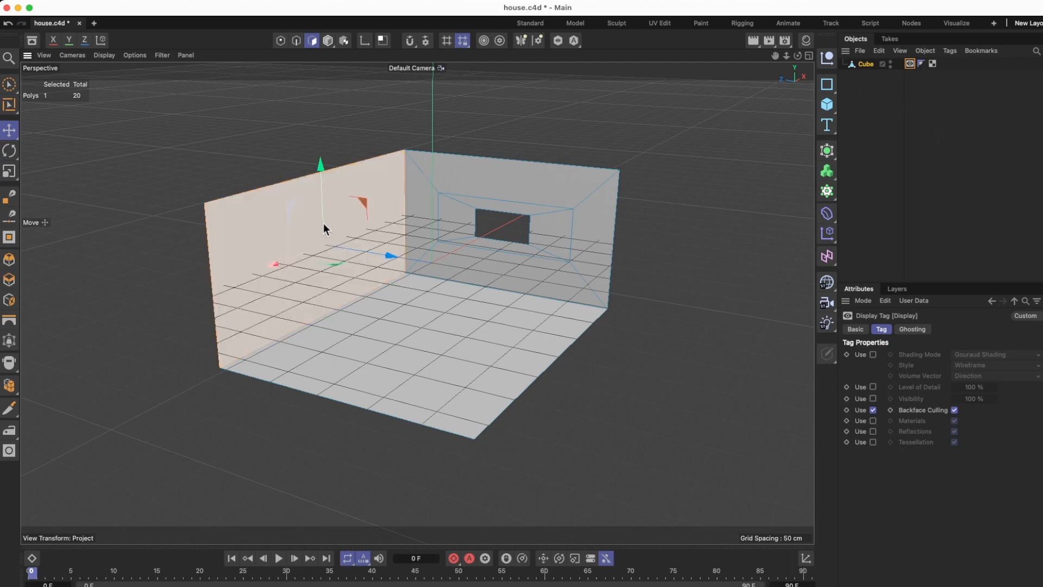
key("Delete")
left_click(871, 116)
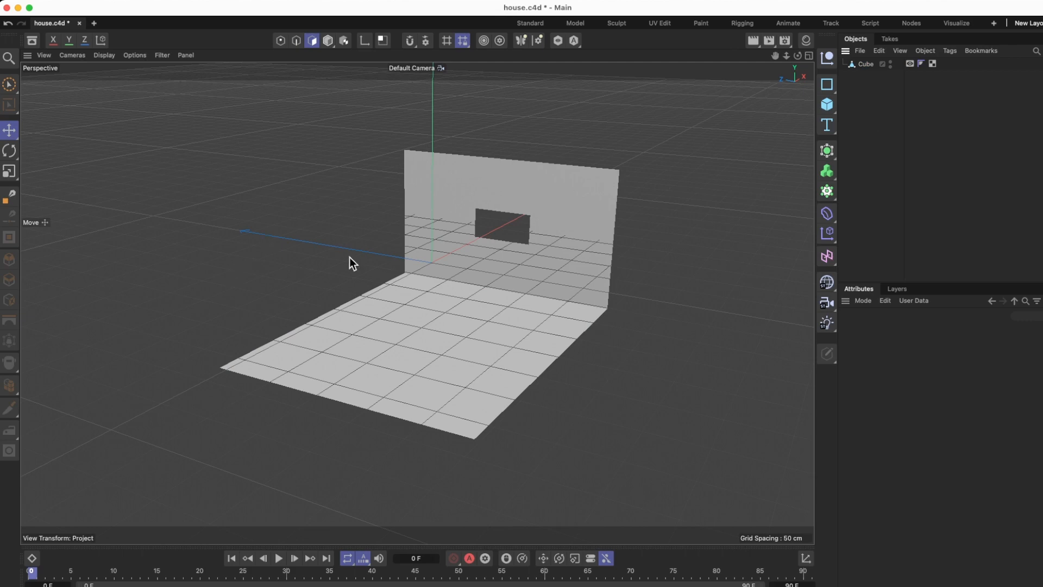
key("super+v")
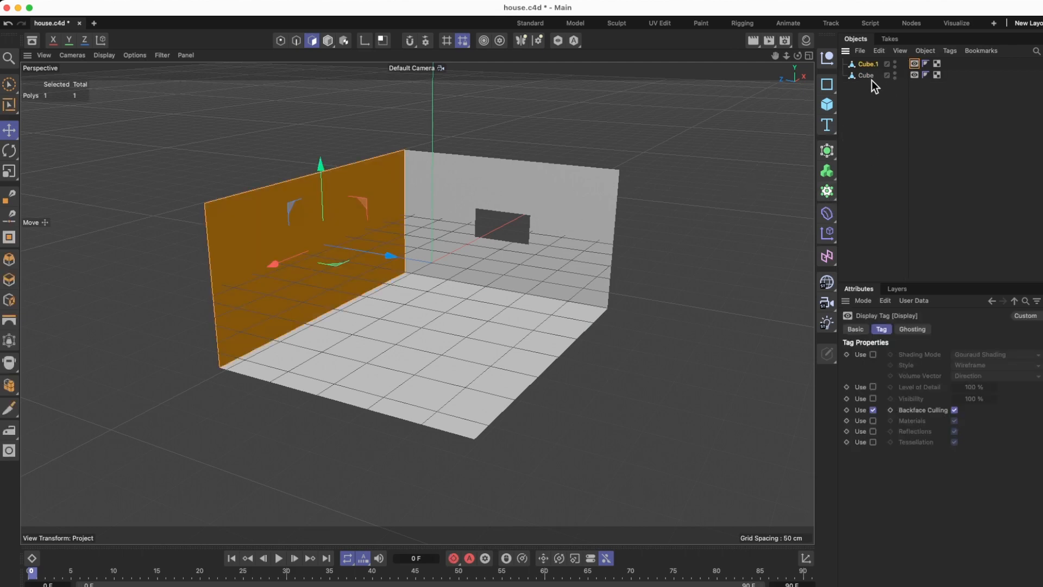
- Turn off the use of Backface Culling in the Display tag of the separated wall object, Cube.1
left_click(864, 64)
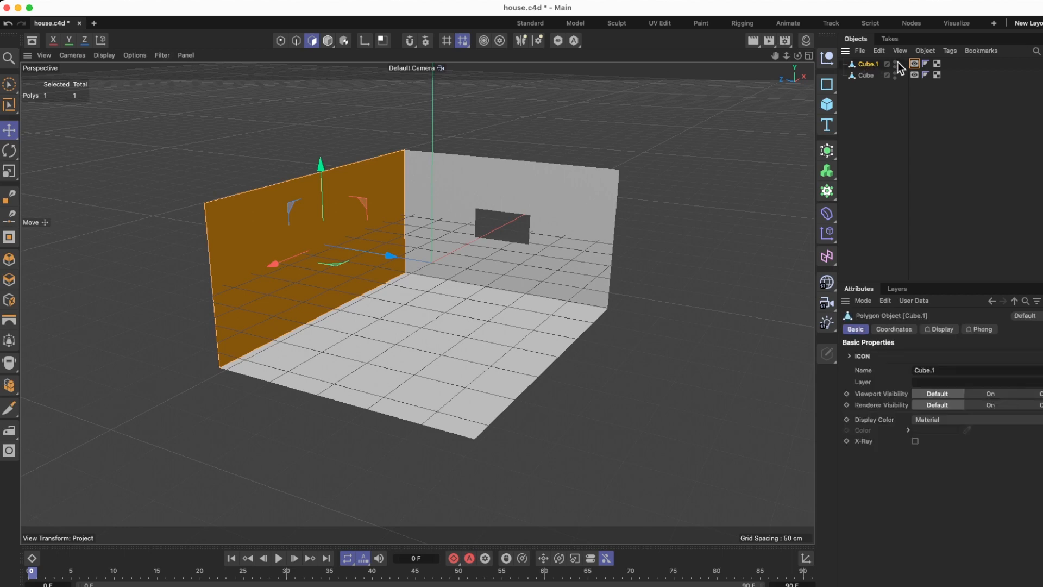
left_click(896, 64)
left_click(896, 64)
left_click(895, 64)
left_click(916, 65)
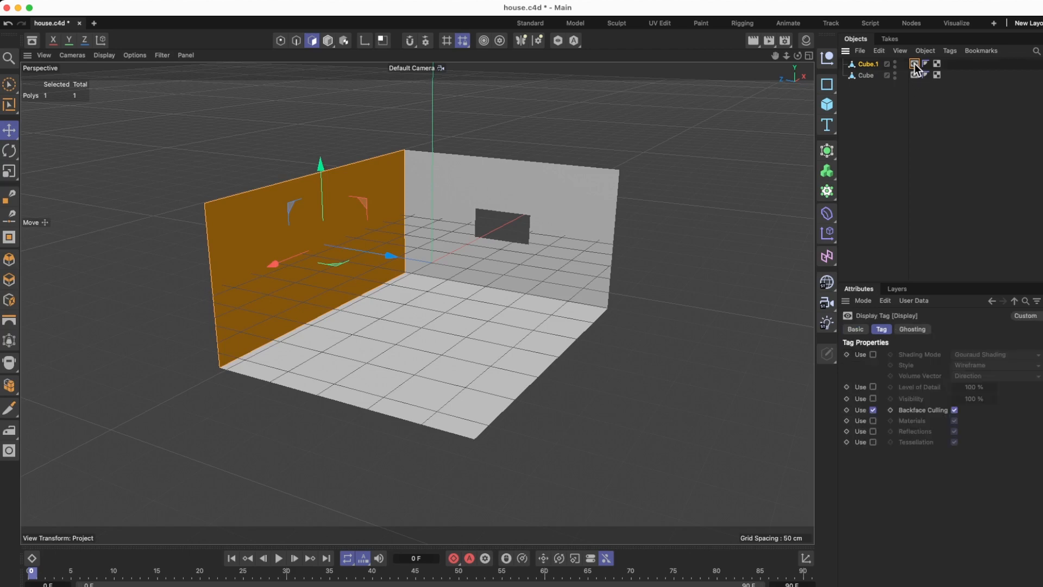
left_click(954, 410)
left_click(873, 410)
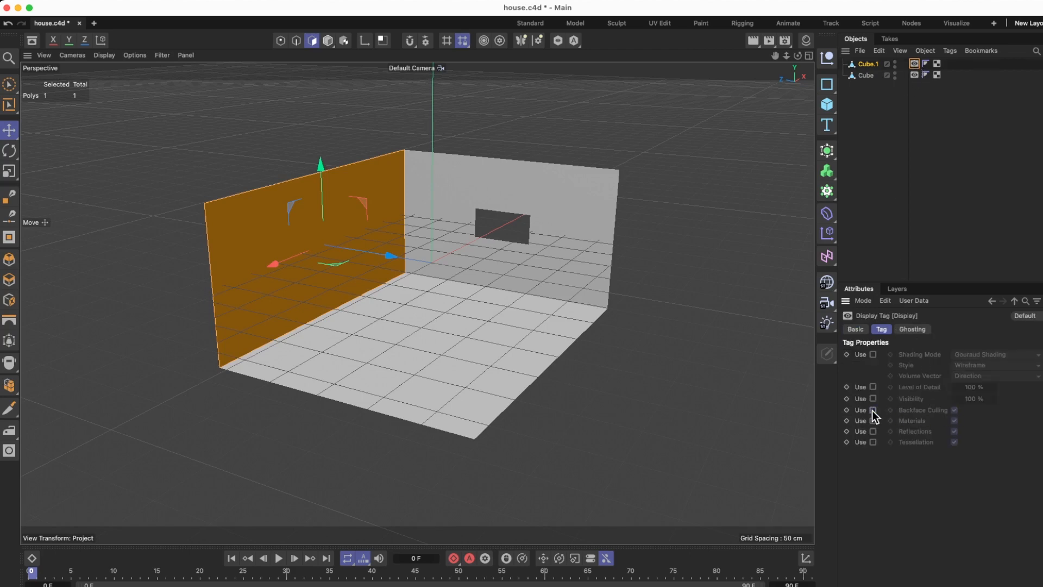
mouse_move(294, 285)
left_mouse_down("alt")
mouse_move(431, 283)
mouse_move(298, 277)
left_mouse_up("alt")
- Try deleting the separated wall object Cube.1, and undo the deletion
left_click(871, 64)
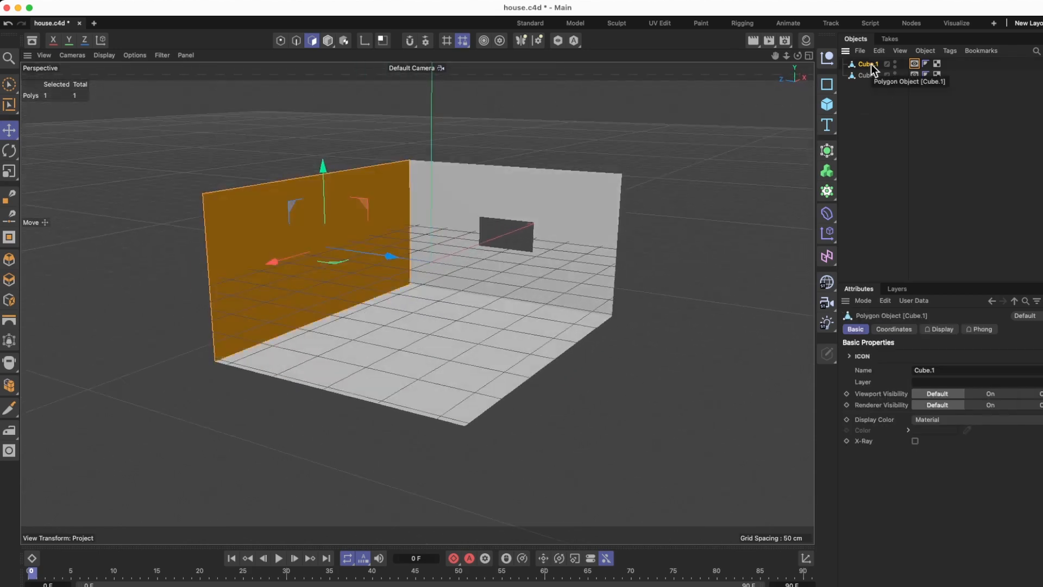
key("Delete")
left_click(869, 64)
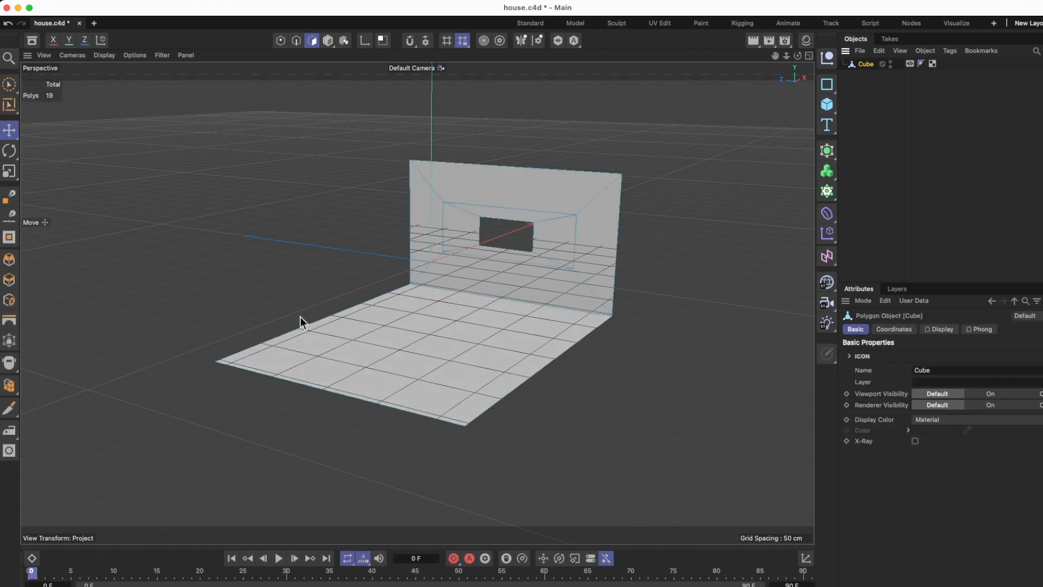
key("super+z")
key("super+z")
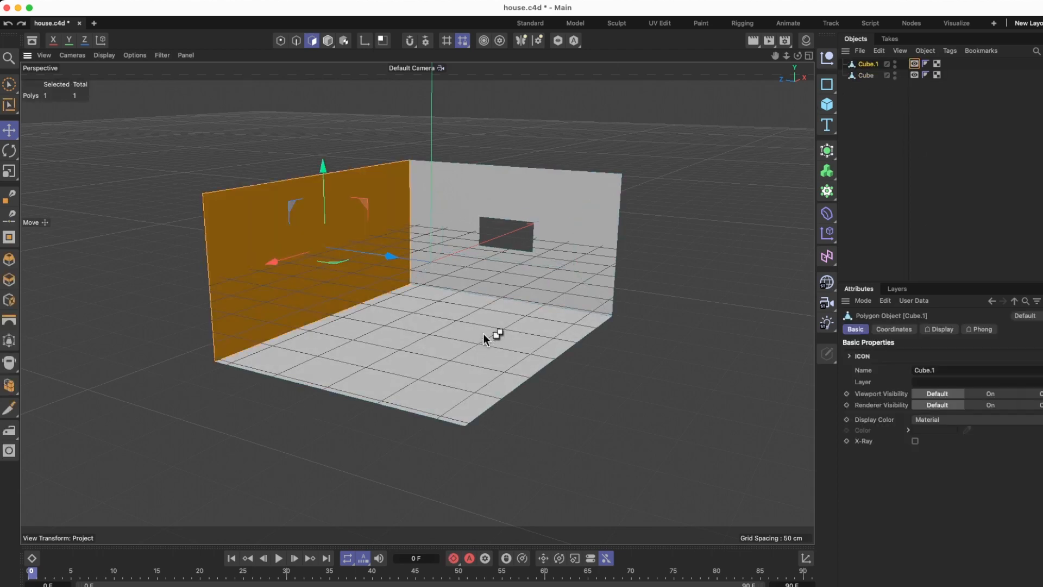
- Remove the Cube.1 wall object again and view the Display tag settings of the Cube
left_click(895, 61)
left_click(894, 62)
key("Delete")
left_click(871, 64)
left_click(868, 90)
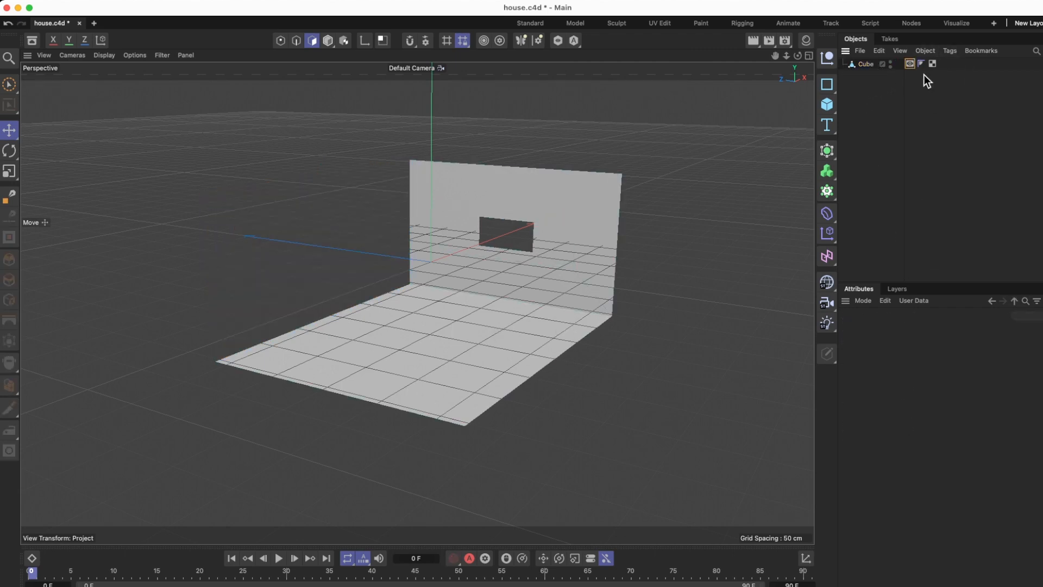
left_click(910, 63)
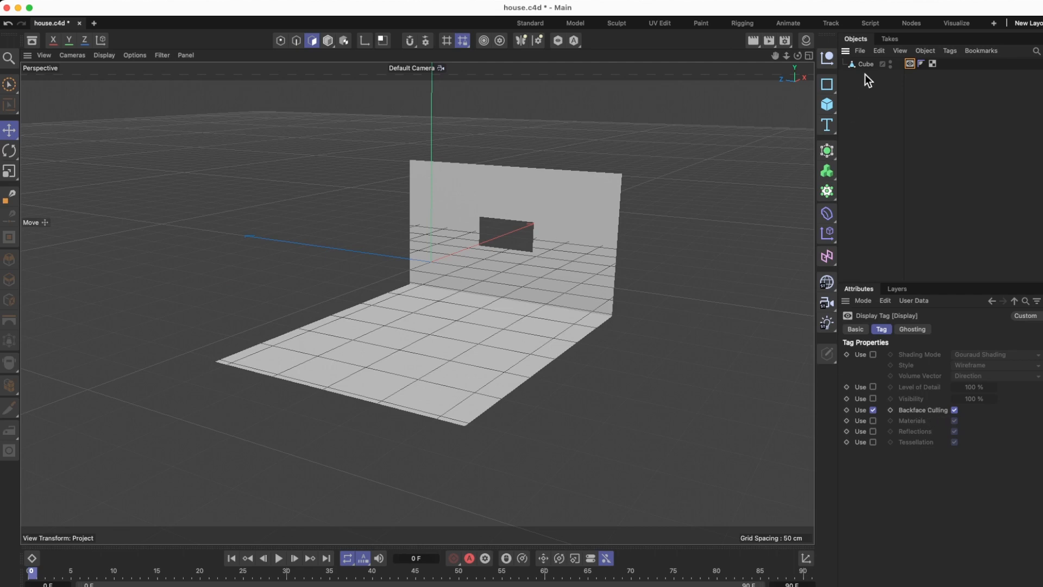
- Undo the wall's removal and its separation from the Cube
key("super+z")
key("super+z")
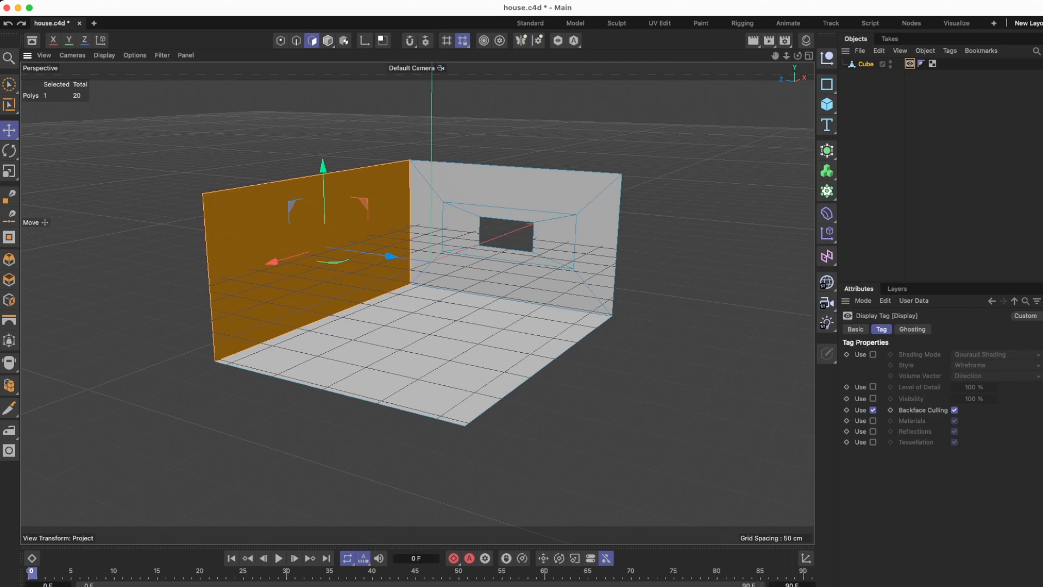
left_click(528, 586)
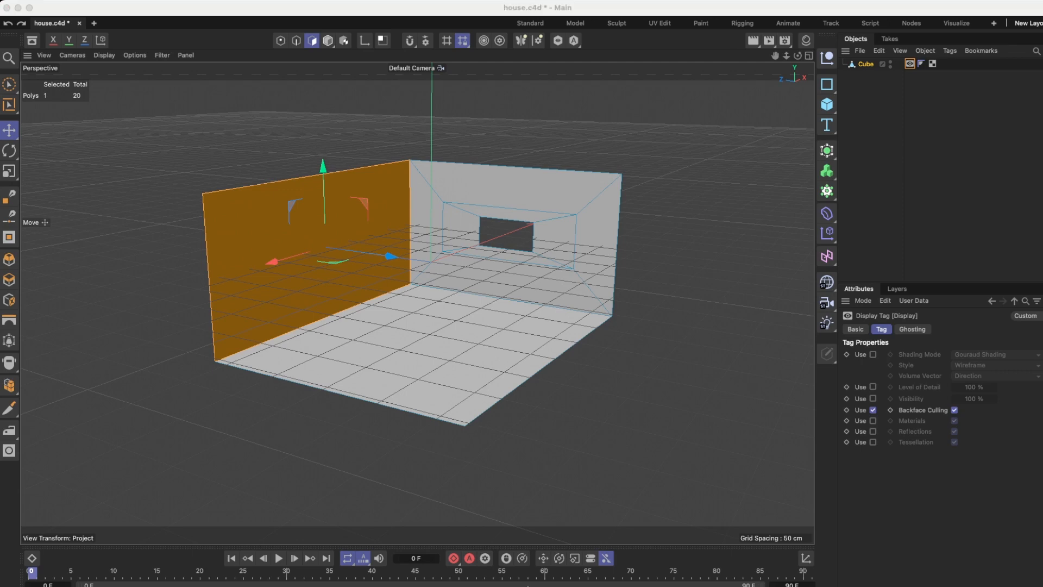